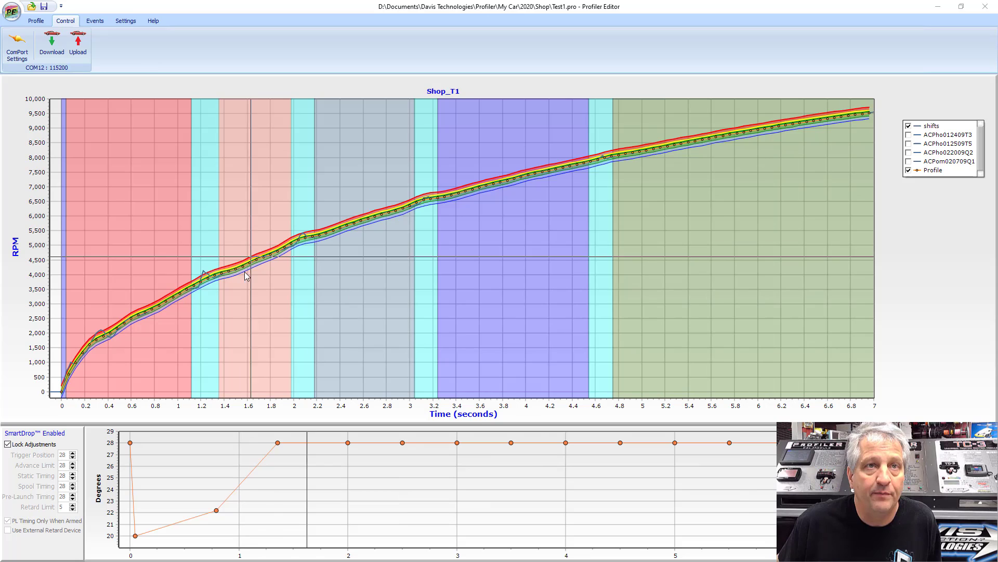
Hide the shifts run on the RPM chart, keeping the profile curve and its correction ranges displayed.
{"action": "left_click", "coordinate": [36, 20]}
{"action": "left_click", "coordinate": [265, 44]}
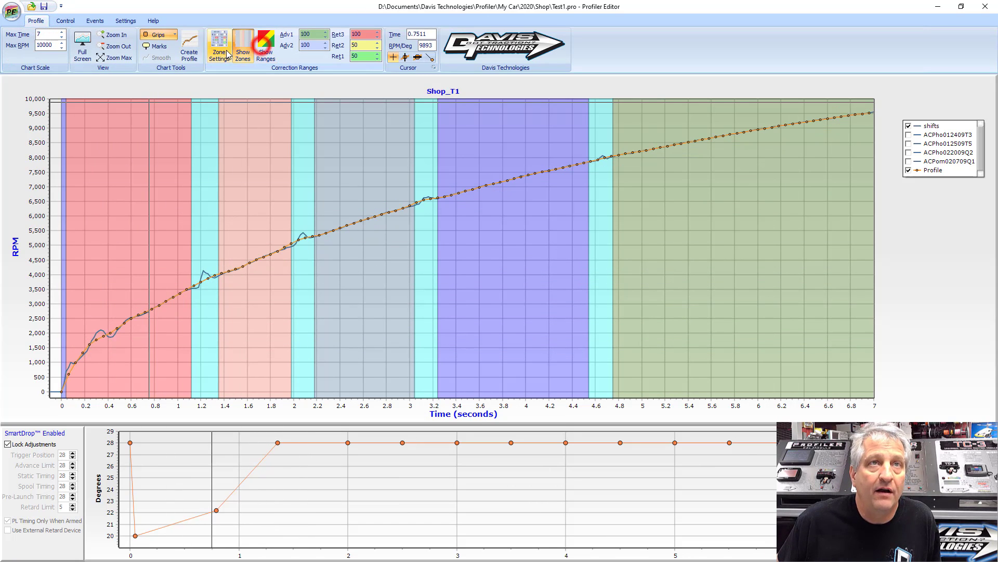
{"action": "left_click", "coordinate": [923, 127]}
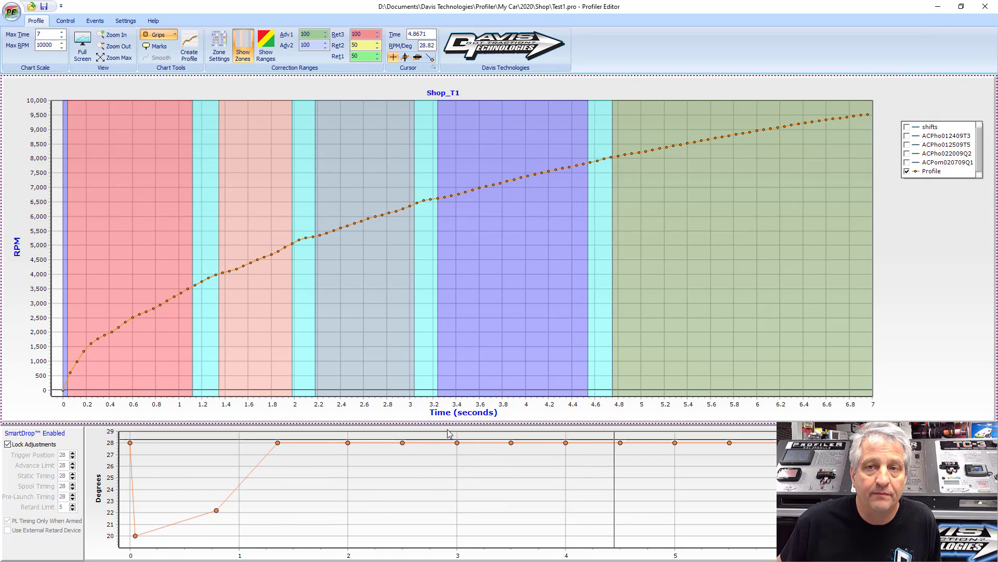
{"action": "left_click", "coordinate": [265, 56]}
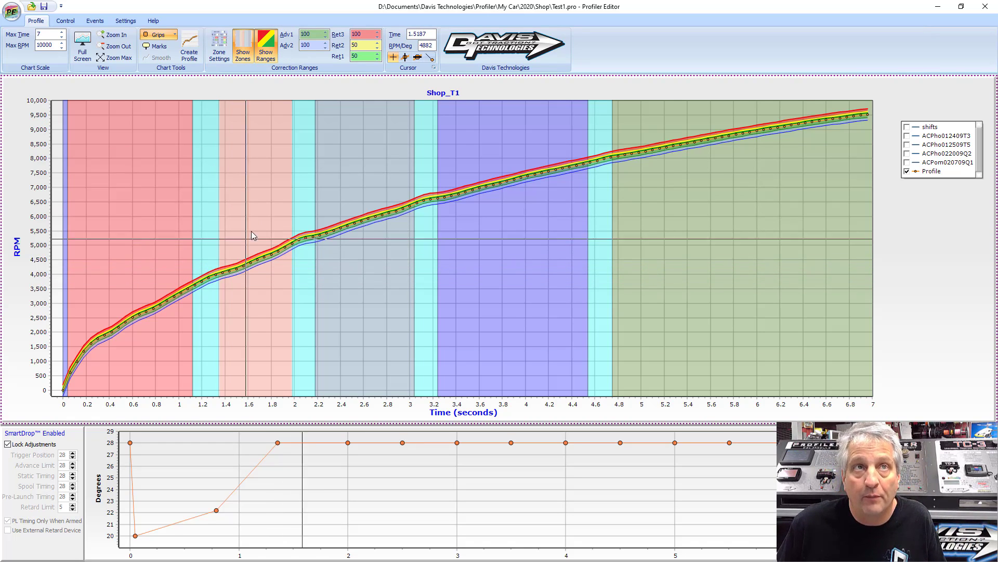
Review the timing and retard values of each zone in the zone settings.
{"action": "left_click", "coordinate": [219, 46]}
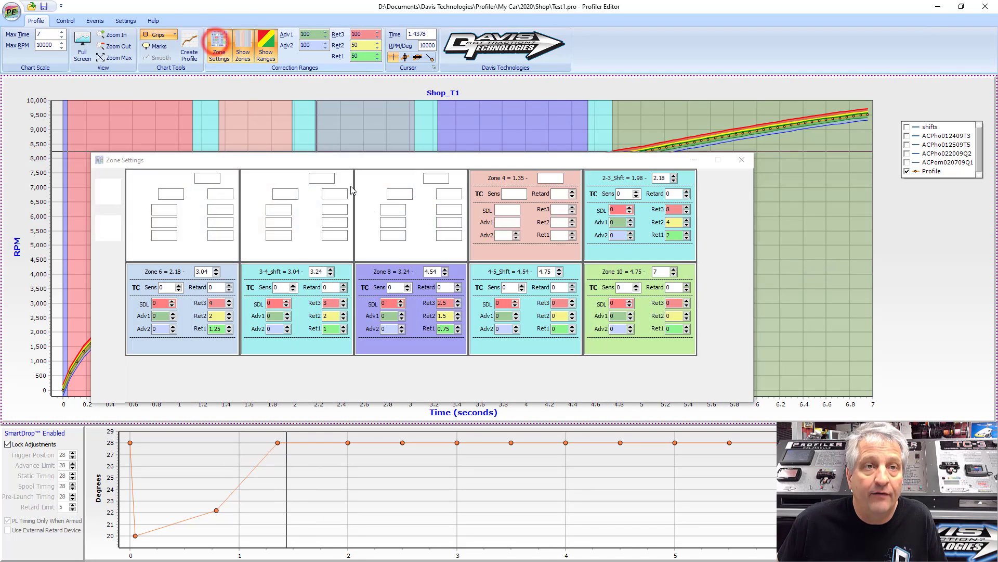
{"action": "mouse_move", "coordinate": [421, 160]}
{"action": "left_mouse_down"}
{"action": "mouse_move", "coordinate": [619, 244]}
{"action": "mouse_move", "coordinate": [627, 274]}
{"action": "left_mouse_up"}
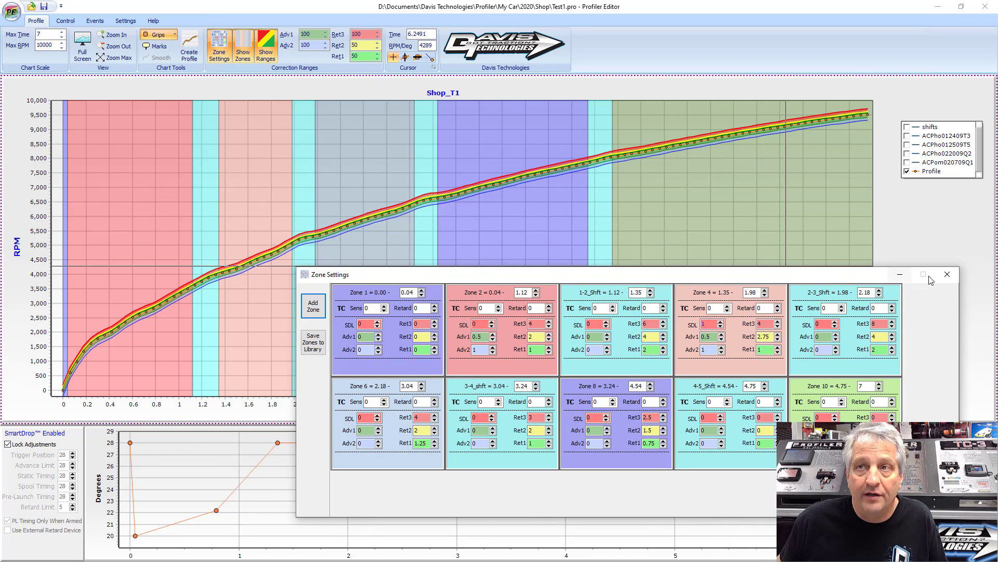
{"action": "left_click", "coordinate": [947, 274]}
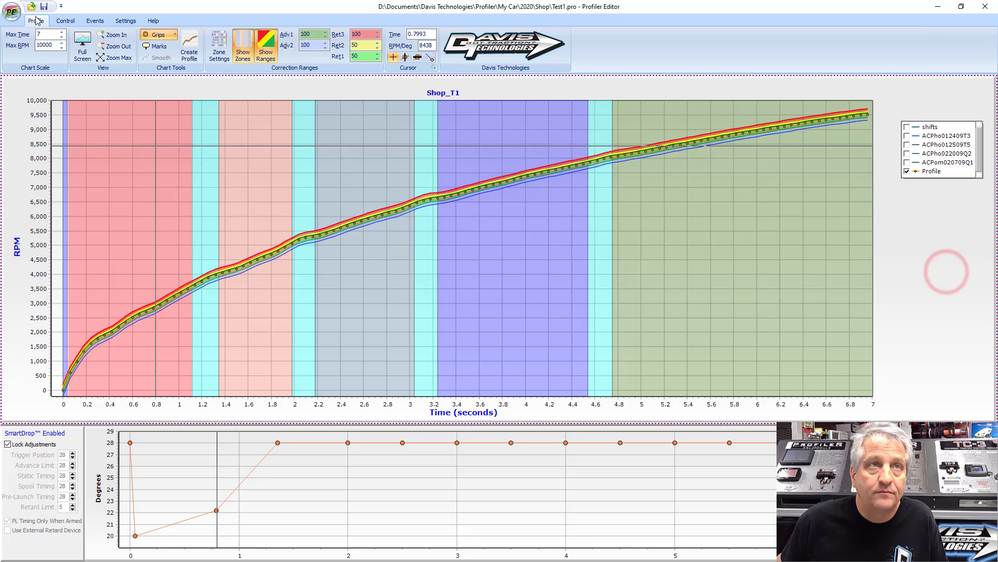
Configure the communication port as COM12 and accept the port settings.
{"action": "left_click", "coordinate": [65, 21]}
{"action": "left_click", "coordinate": [15, 47]}
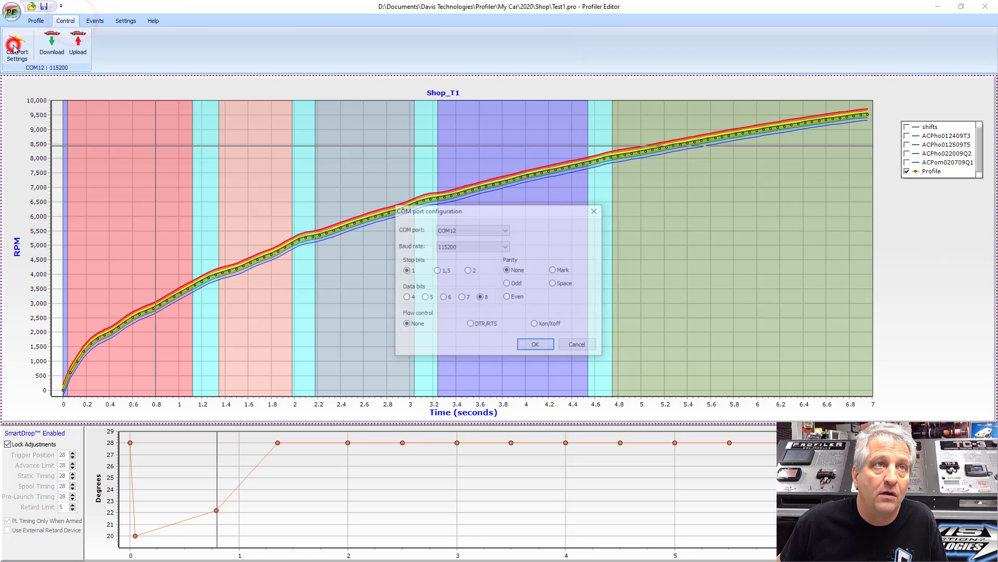
{"action": "left_click", "coordinate": [505, 230]}
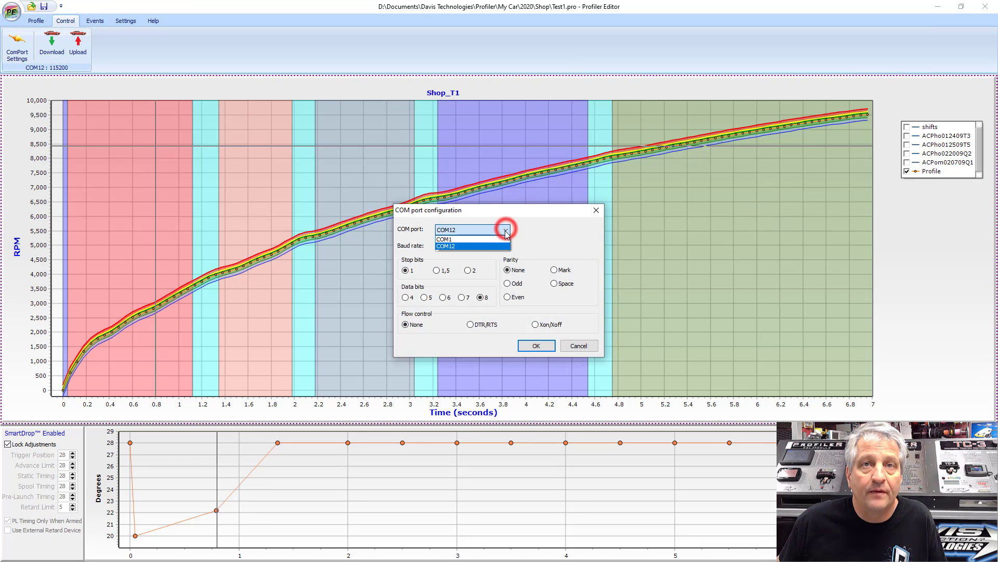
{"action": "left_click", "coordinate": [474, 246]}
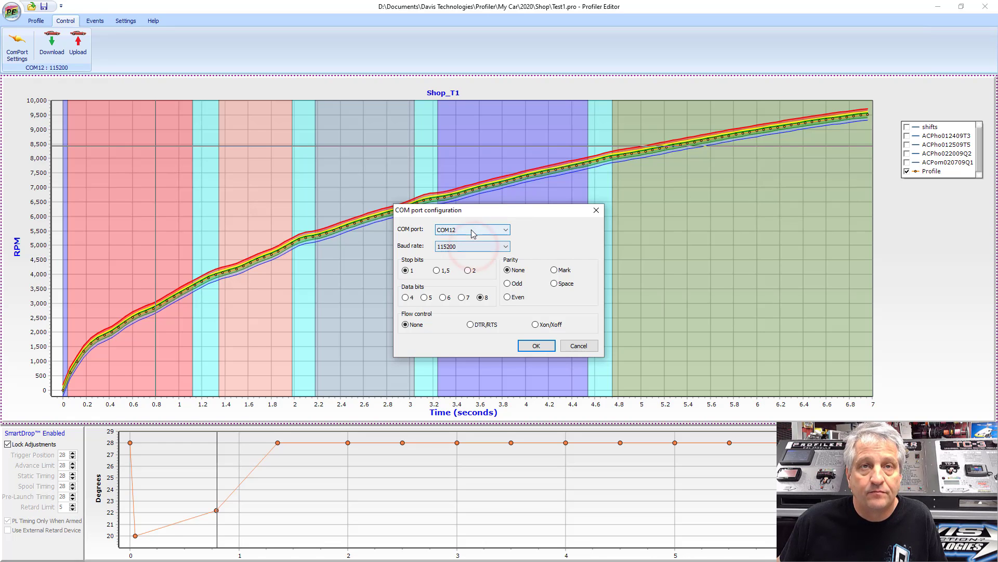
{"action": "left_click", "coordinate": [532, 346]}
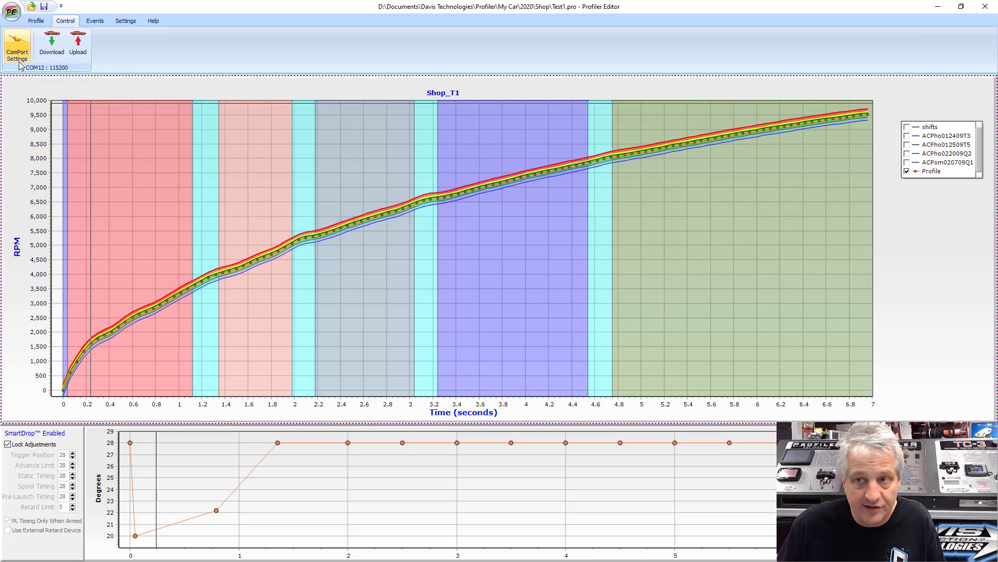
Upload the Shop_T1 profile to the Profiler box as Testing session number 1.
{"action": "left_click", "coordinate": [77, 46]}
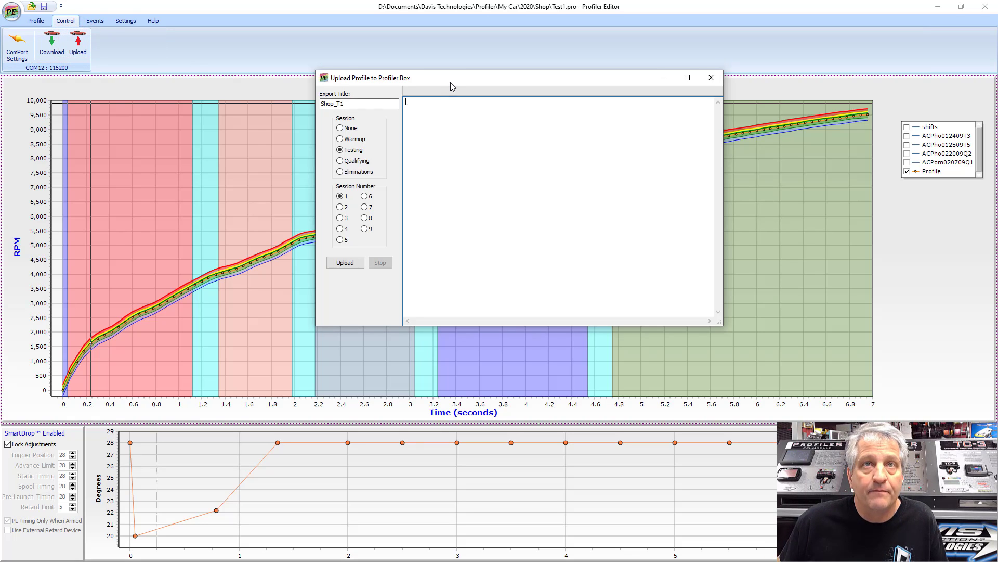
{"action": "left_click_drag", "start_coordinate": [453, 77], "coordinate": [440, 143]}
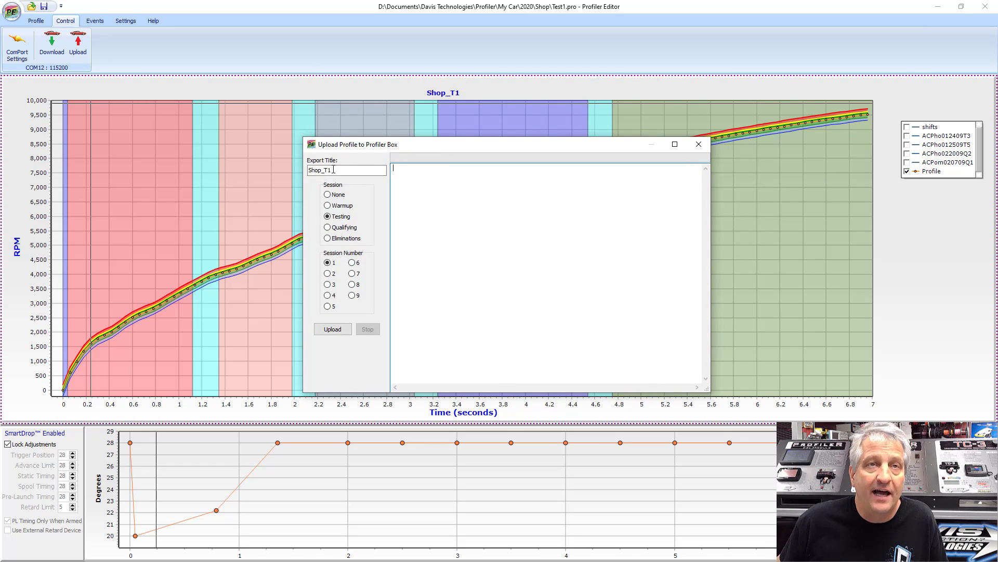
{"action": "left_click", "coordinate": [329, 216]}
{"action": "left_click", "coordinate": [332, 266]}
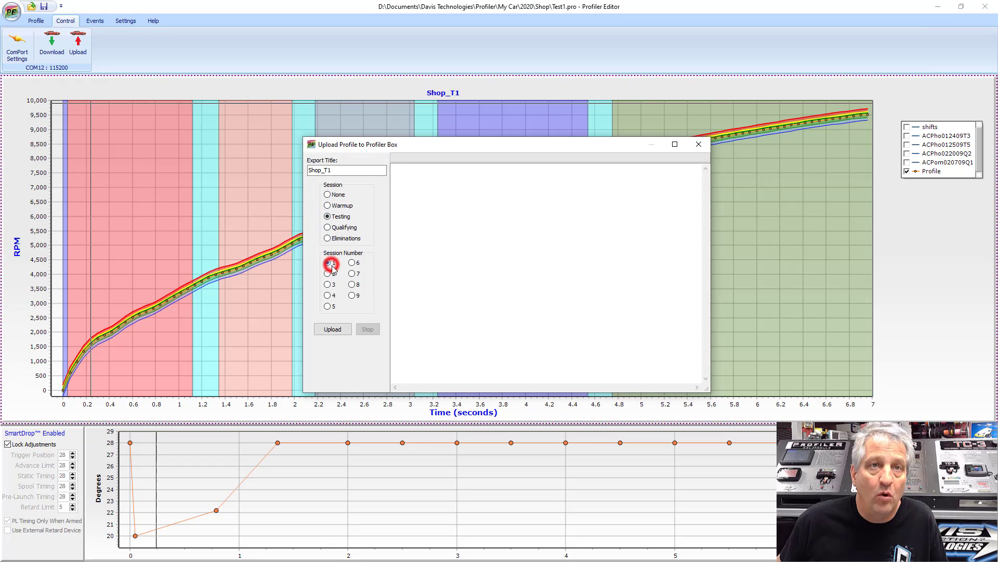
{"action": "left_click", "coordinate": [328, 273]}
{"action": "left_click", "coordinate": [327, 284]}
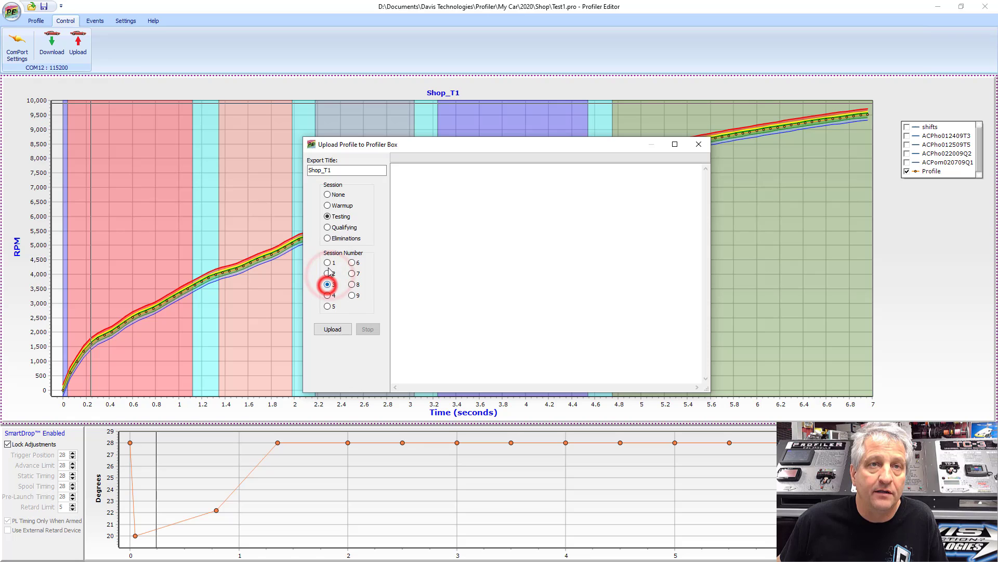
{"action": "left_click", "coordinate": [327, 263]}
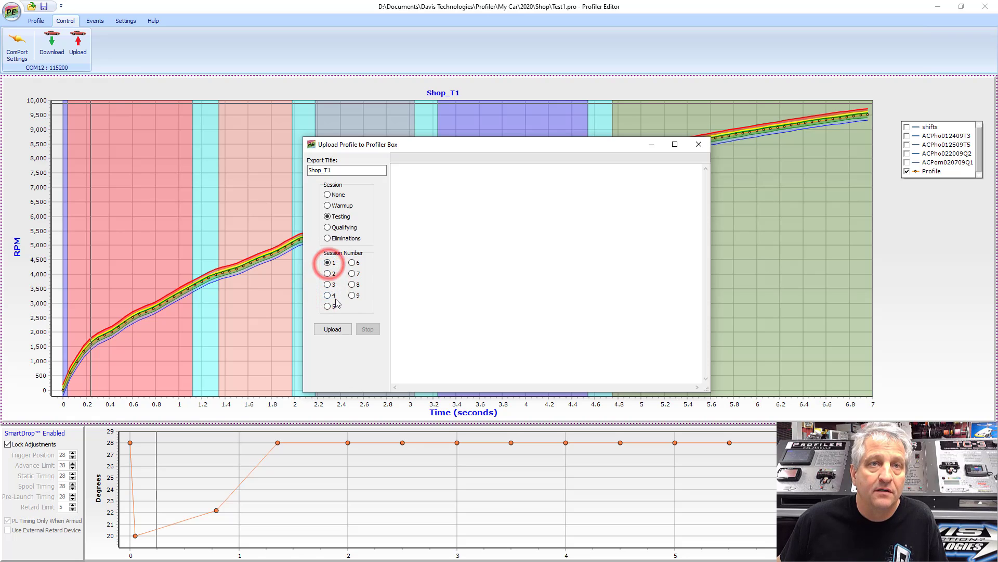
{"action": "left_click", "coordinate": [333, 330]}
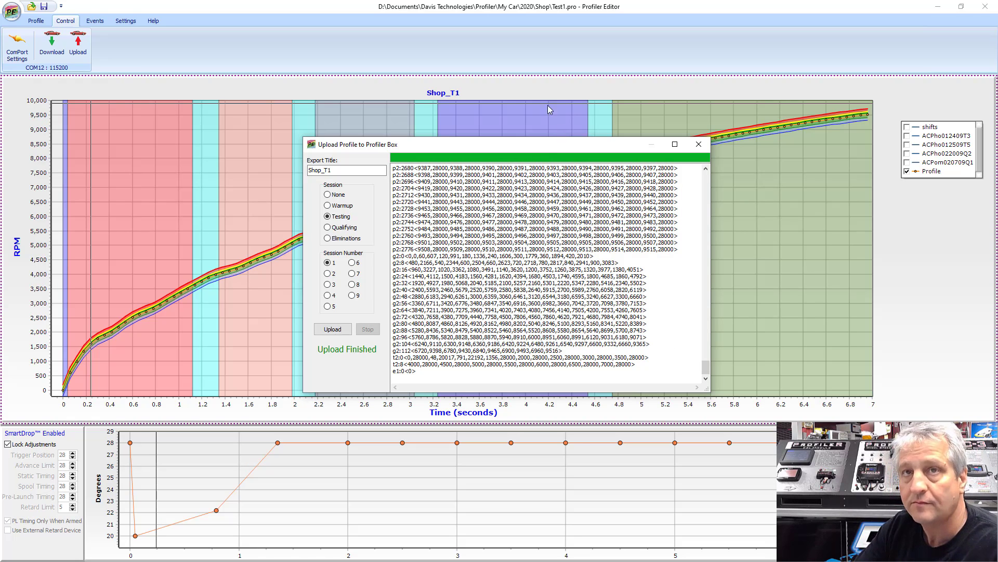
{"action": "left_click", "coordinate": [699, 144]}
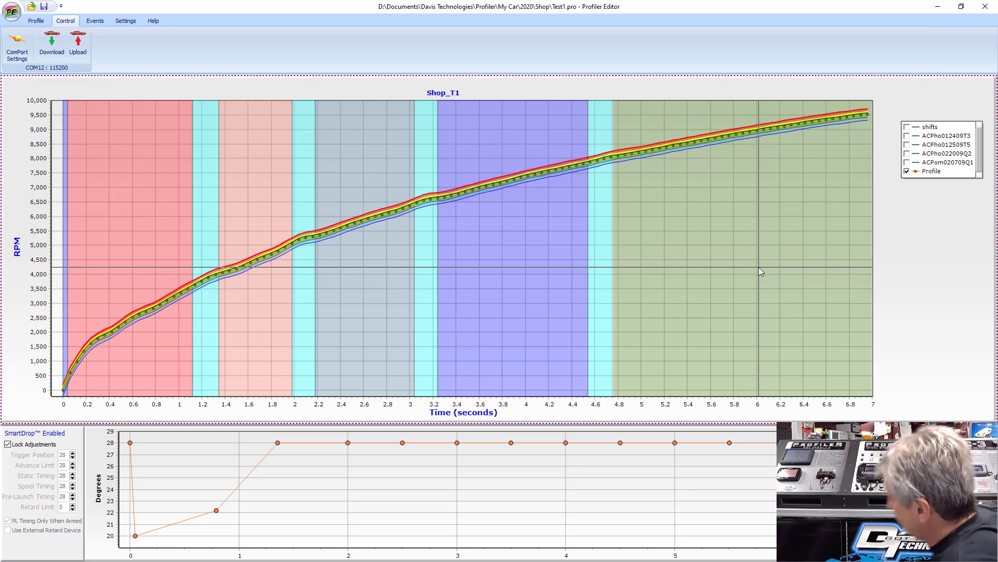
Save the current .Pro file and download the run data for Testing session number 1 from the Profiler box.
{"action": "left_click", "coordinate": [50, 54]}
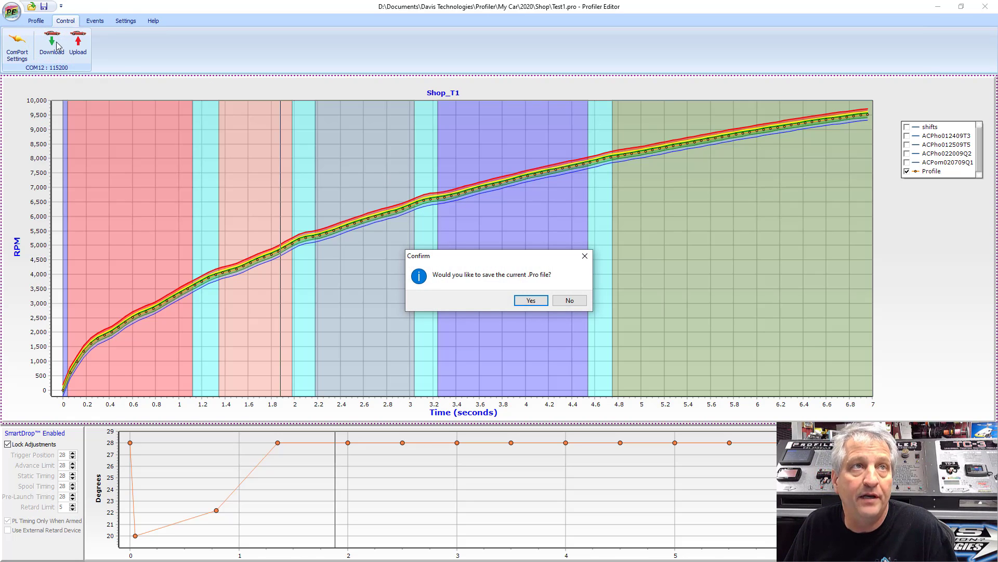
{"action": "left_click", "coordinate": [529, 302]}
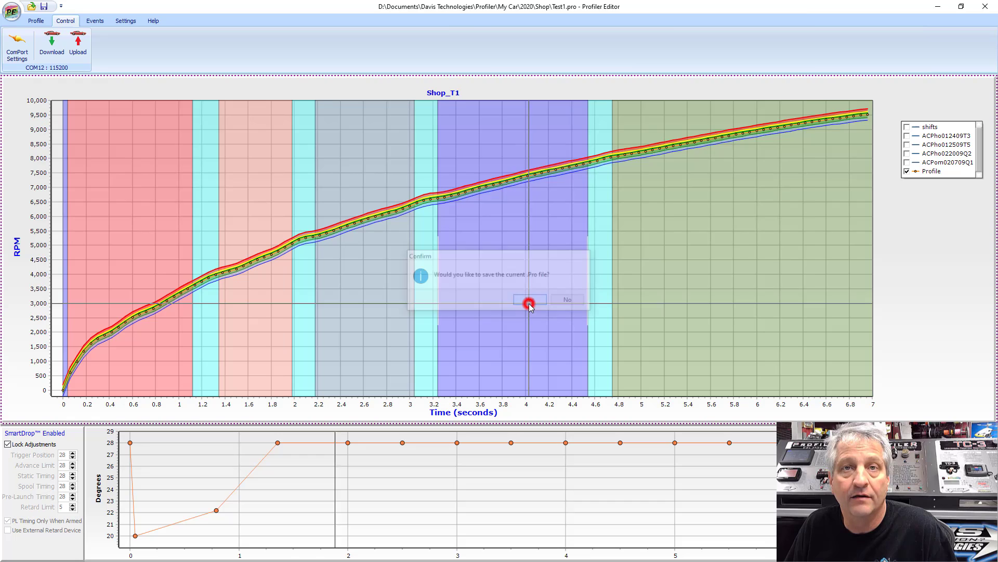
{"action": "left_click_drag", "start_coordinate": [675, 21], "coordinate": [582, 244]}
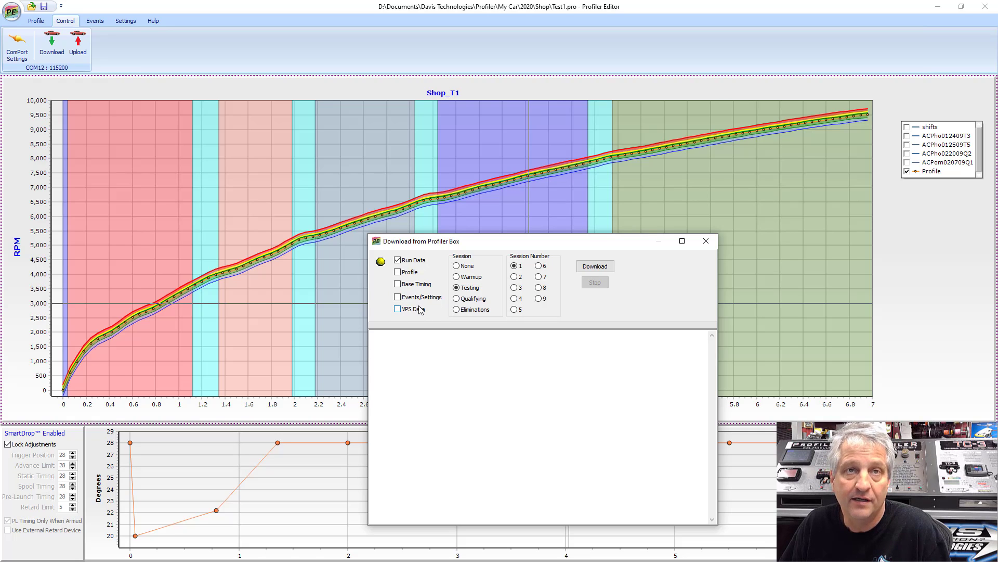
{"action": "left_click", "coordinate": [398, 260]}
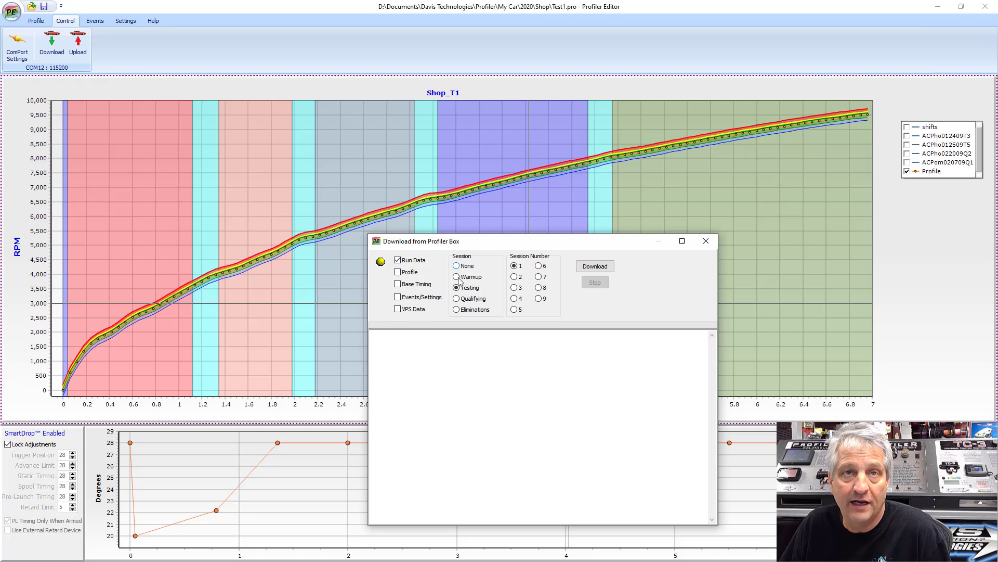
{"action": "left_click", "coordinate": [595, 266]}
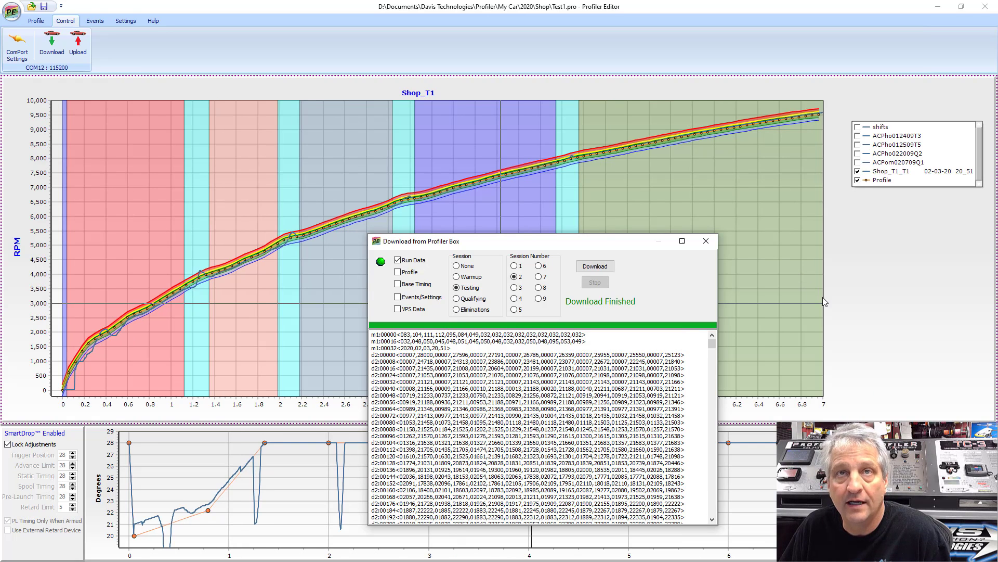
{"action": "left_click", "coordinate": [707, 243]}
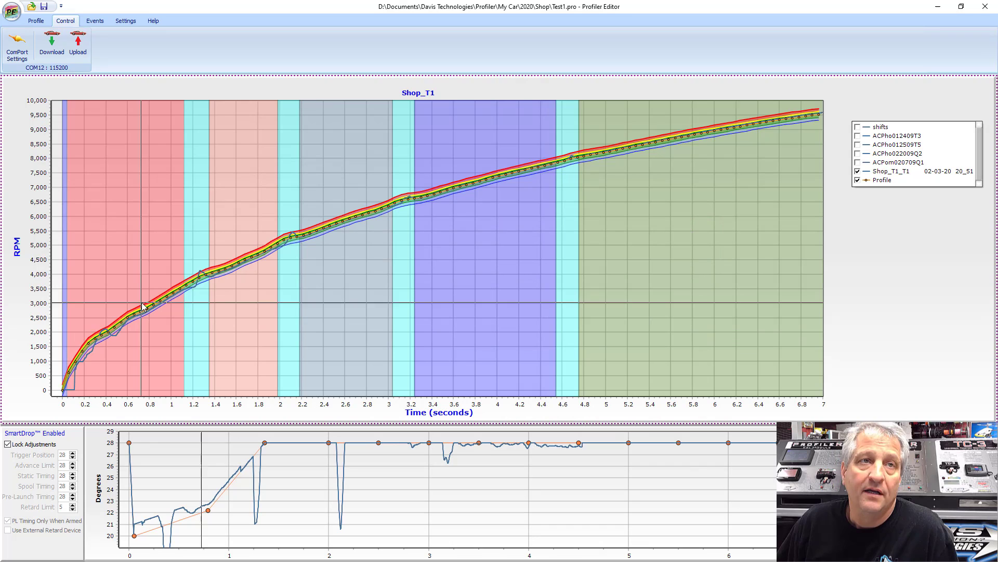
Hide the correction ranges and fit both the timing chart and the RPM chart to their full extents.
{"action": "left_click", "coordinate": [36, 21]}
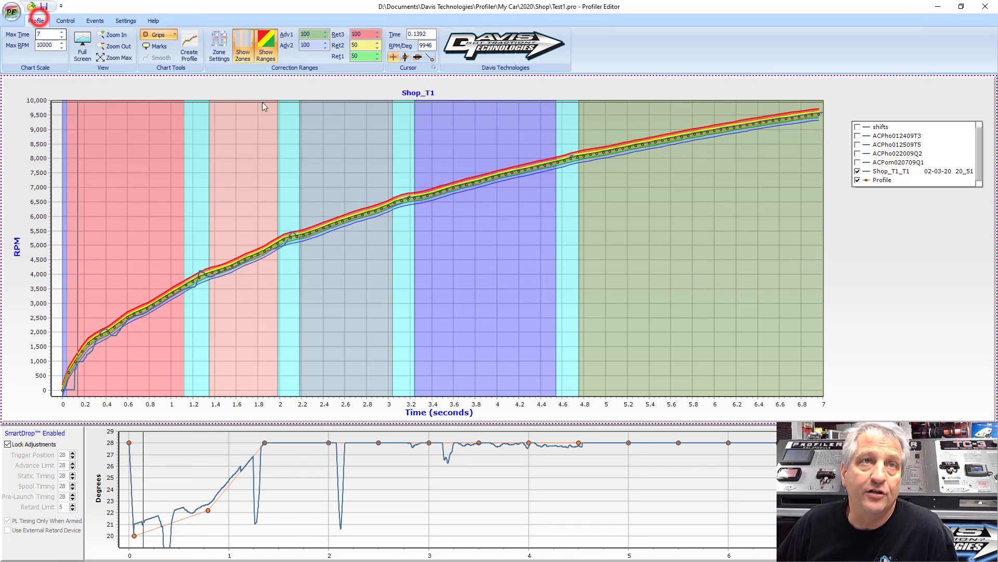
{"action": "left_click", "coordinate": [266, 52]}
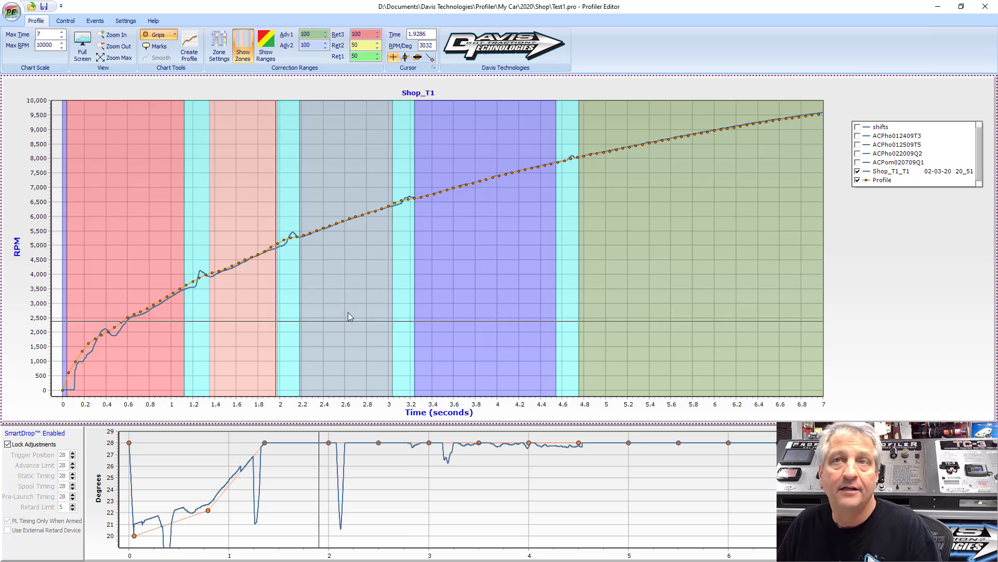
{"action": "left_click", "coordinate": [307, 505]}
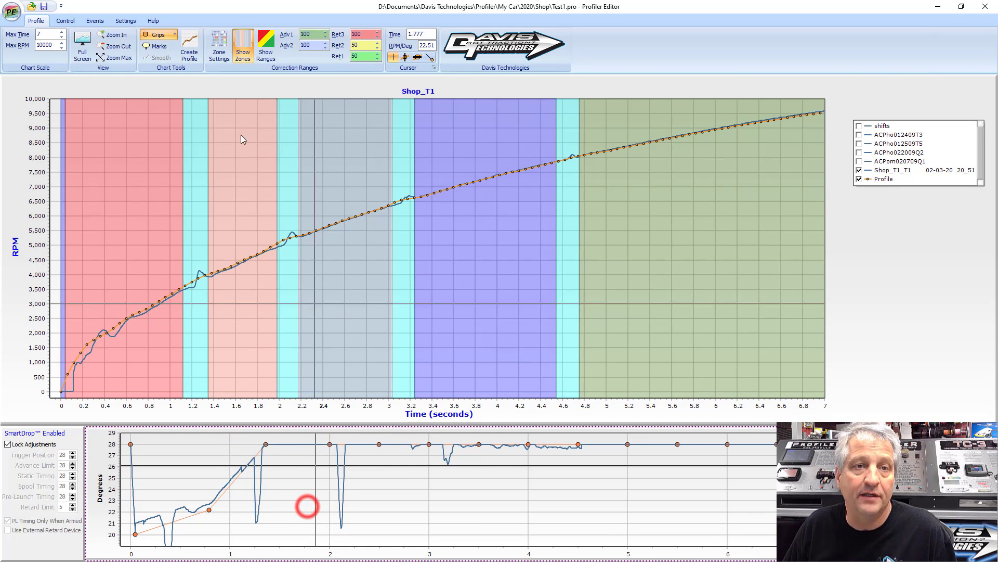
{"action": "left_click", "coordinate": [110, 59]}
{"action": "left_click", "coordinate": [342, 298]}
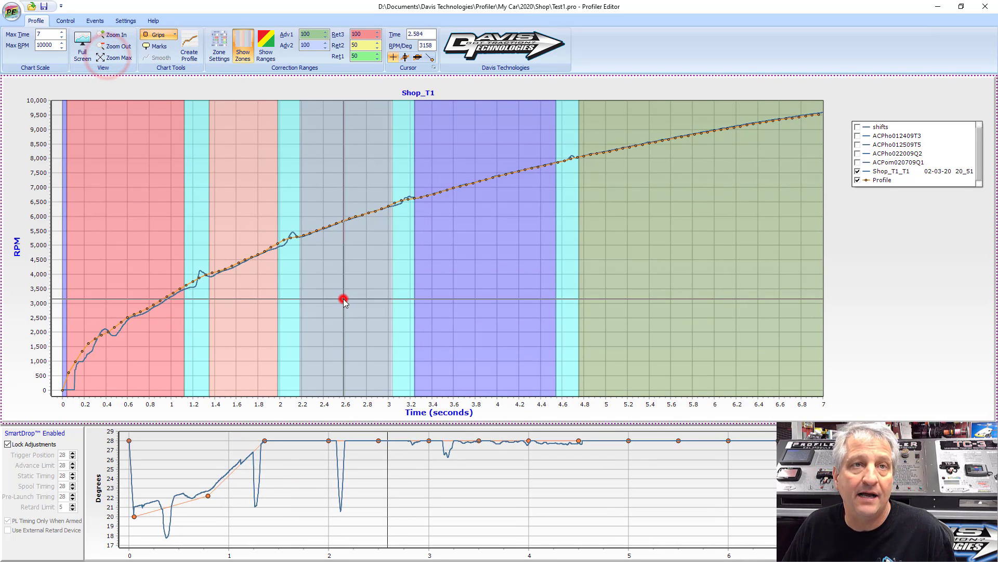
{"action": "left_click", "coordinate": [115, 58]}
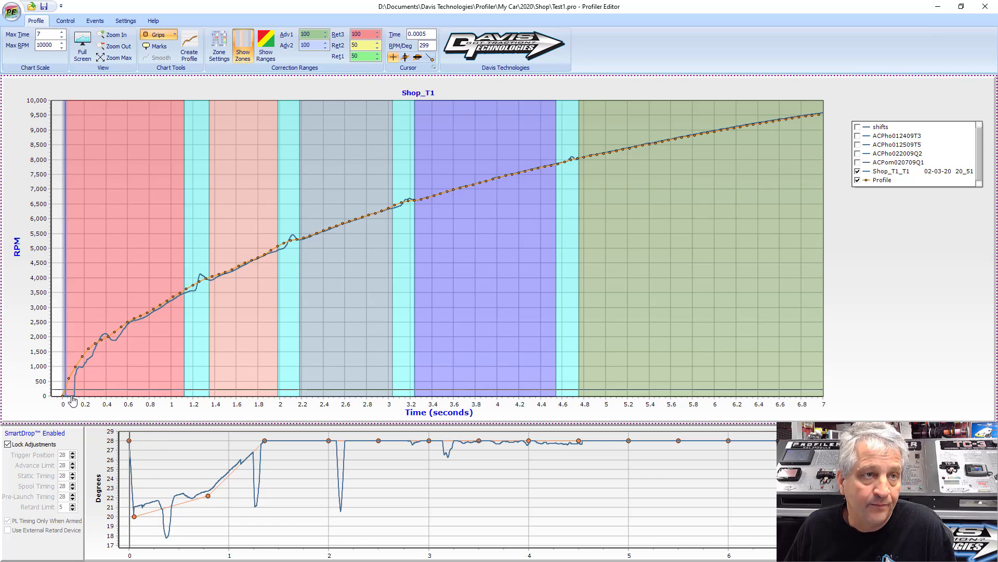
Enlarge the first 0.6 seconds of the timing chart and examine the run's timing against the RPM chart around 0.05 seconds.
{"action": "left_click", "coordinate": [124, 478]}
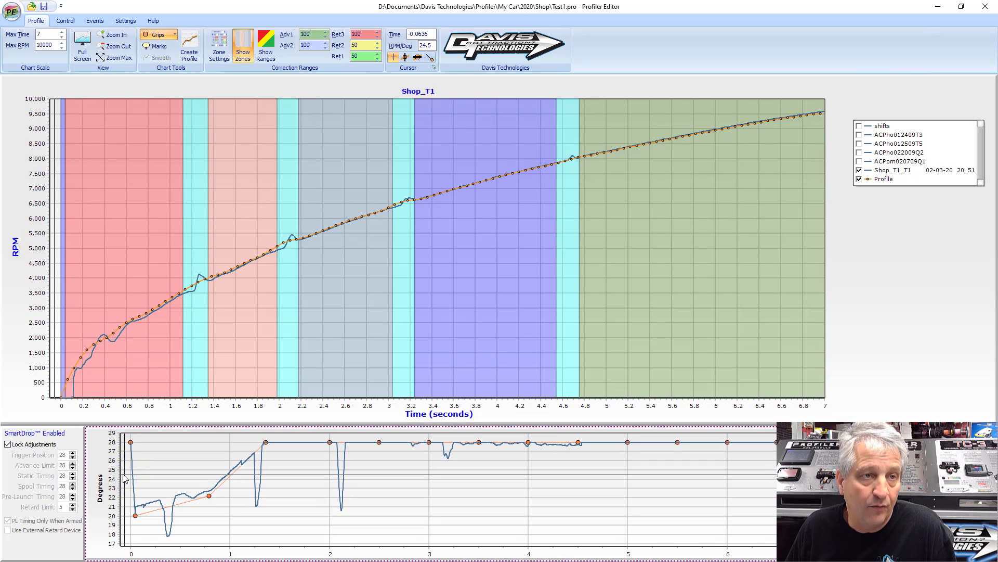
{"action": "left_click_drag", "start_coordinate": [124, 475], "coordinate": [191, 530]}
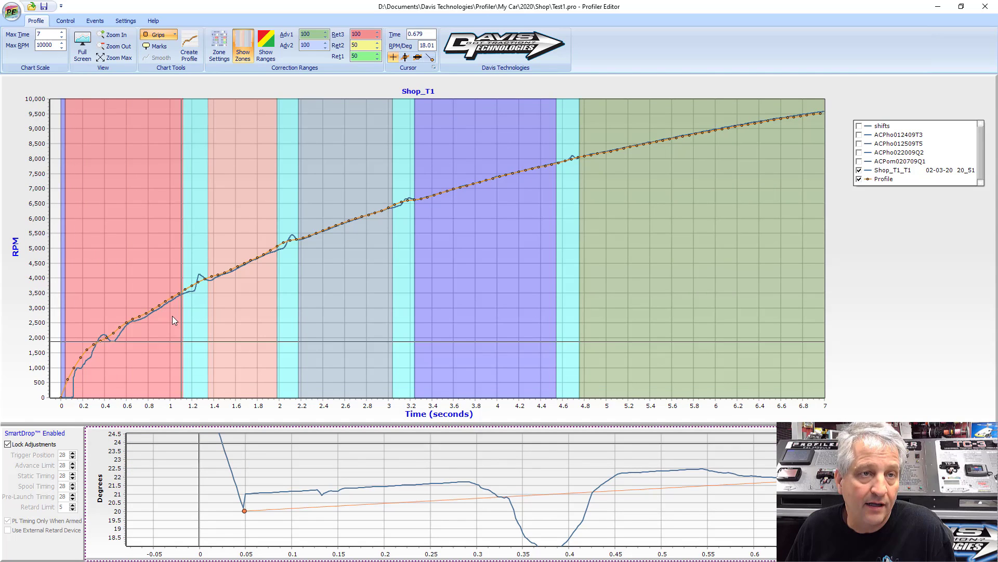
{"action": "left_click_drag", "start_coordinate": [172, 316], "coordinate": [249, 311]}
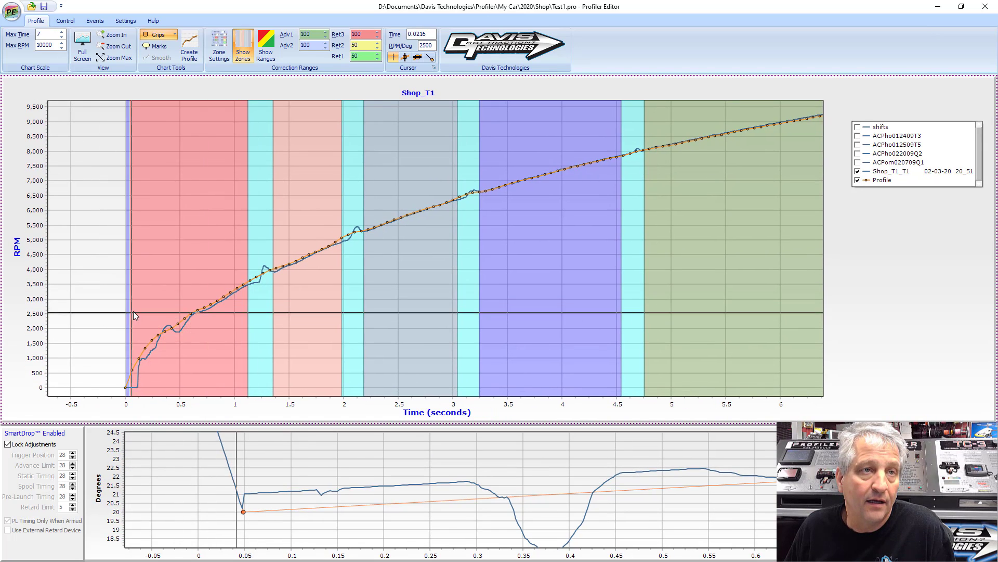
{"action": "left_click", "coordinate": [131, 312]}
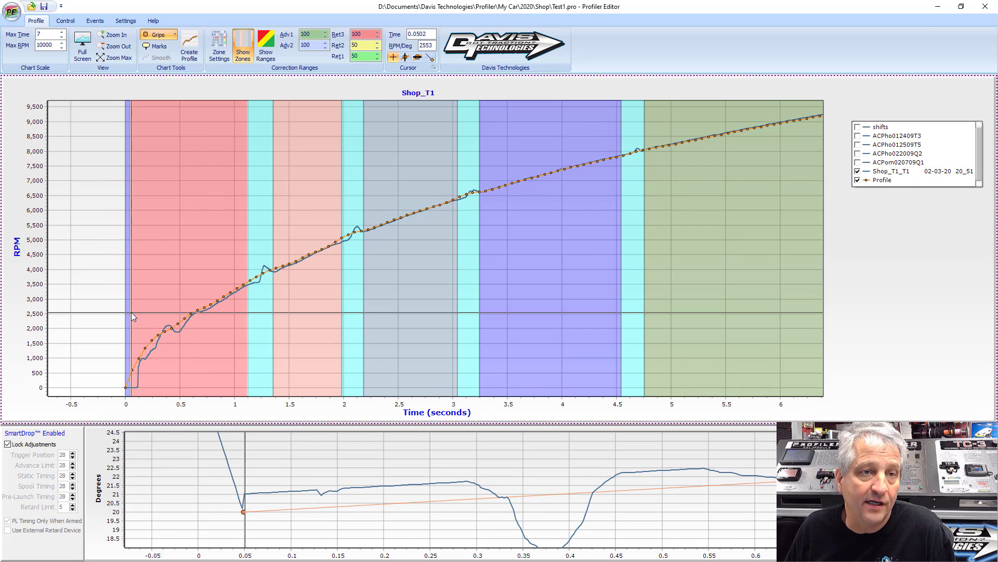
{"action": "left_click", "coordinate": [242, 505]}
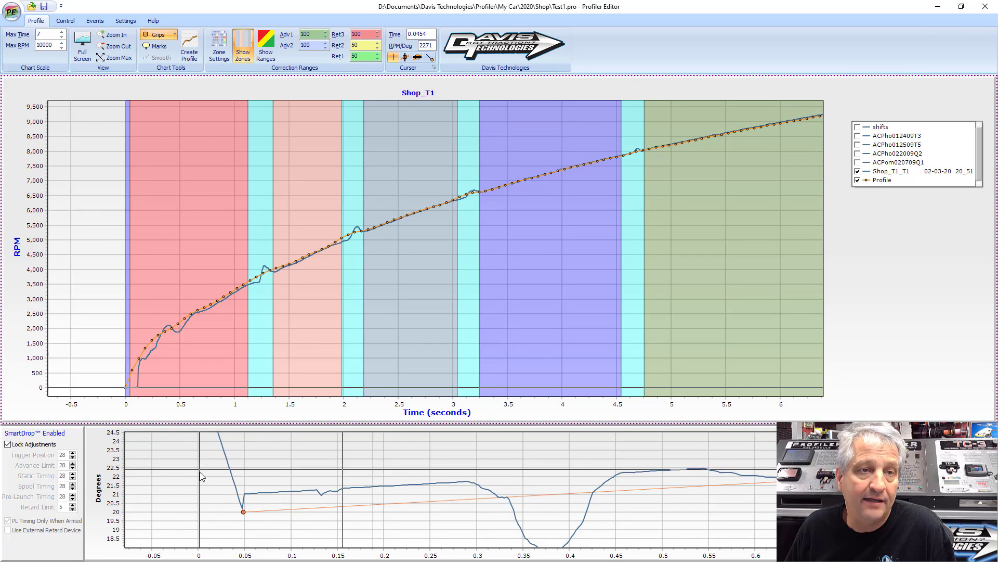
{"action": "left_click", "coordinate": [245, 495]}
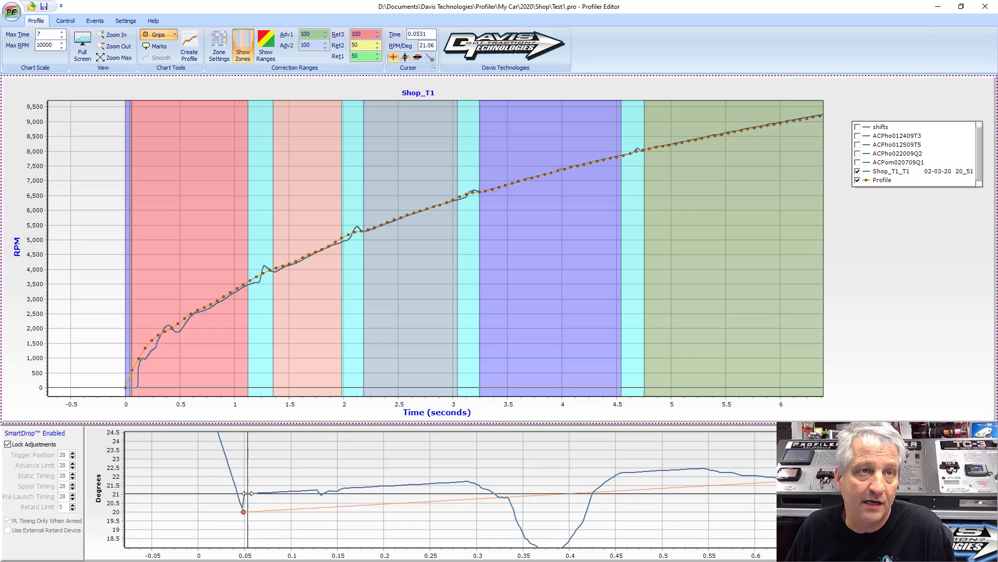
{"action": "left_click_drag", "start_coordinate": [204, 357], "coordinate": [254, 354]}
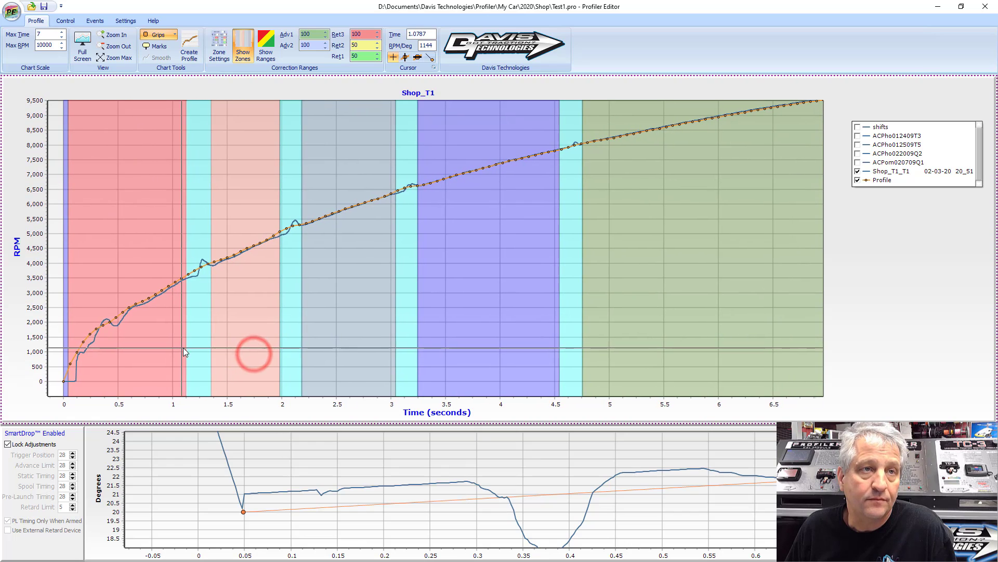
Enlarge the RPM chart from about 0.15 to 0.5 seconds and the timing chart around 0.33 seconds to compare the run with the profile.
{"action": "left_click", "coordinate": [332, 462]}
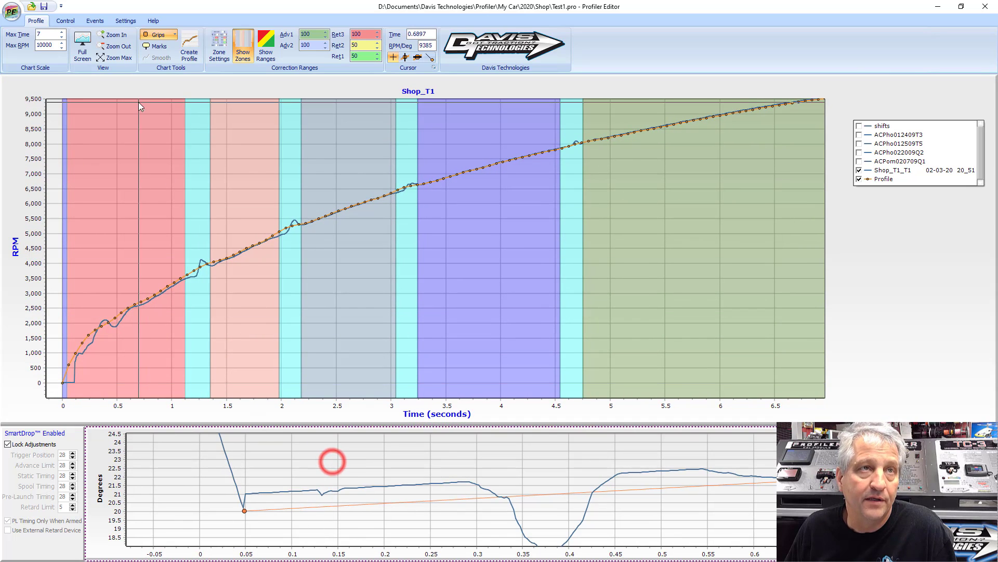
{"action": "left_click", "coordinate": [111, 56]}
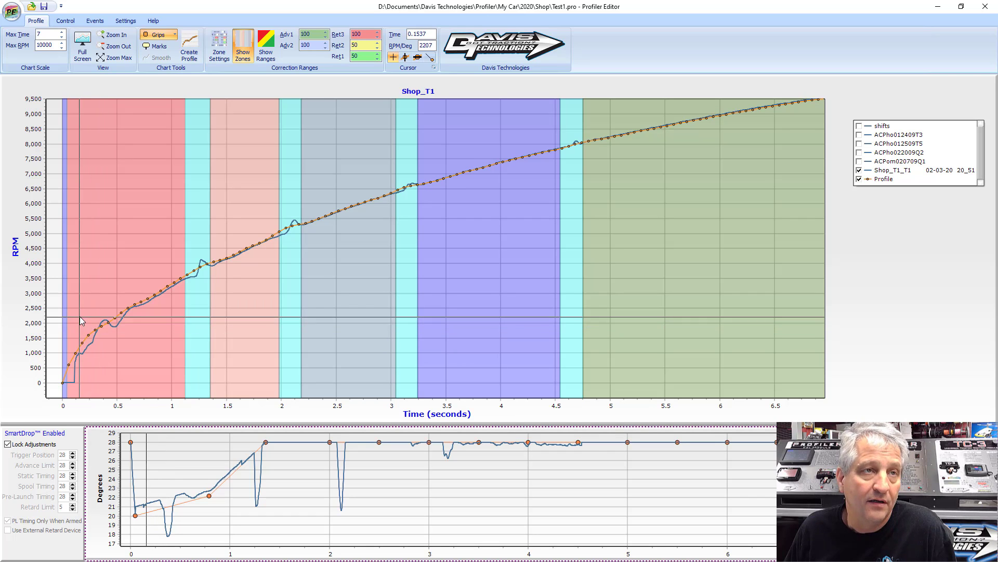
{"action": "left_click_drag", "start_coordinate": [80, 314], "coordinate": [118, 341]}
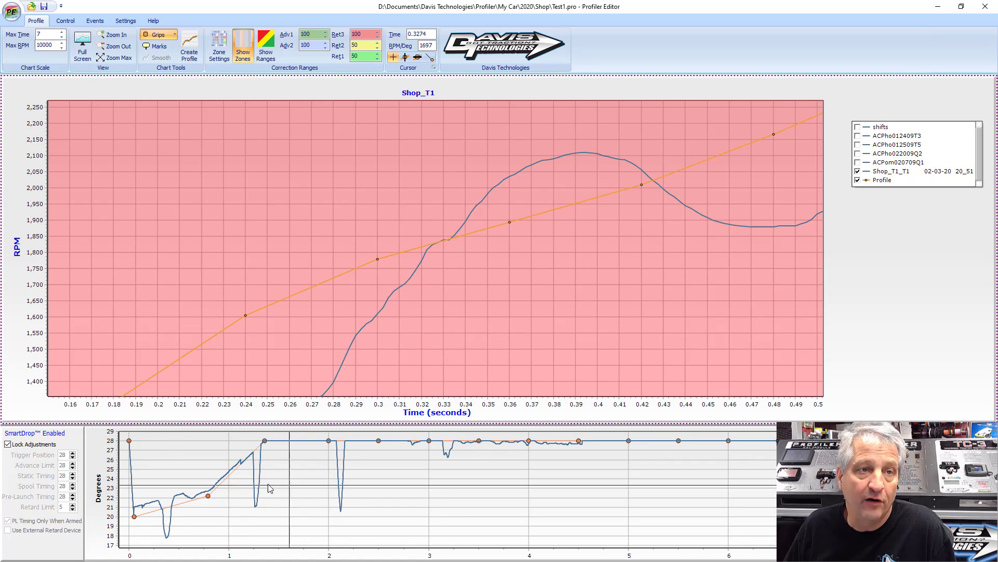
{"action": "left_click_drag", "start_coordinate": [140, 489], "coordinate": [211, 529]}
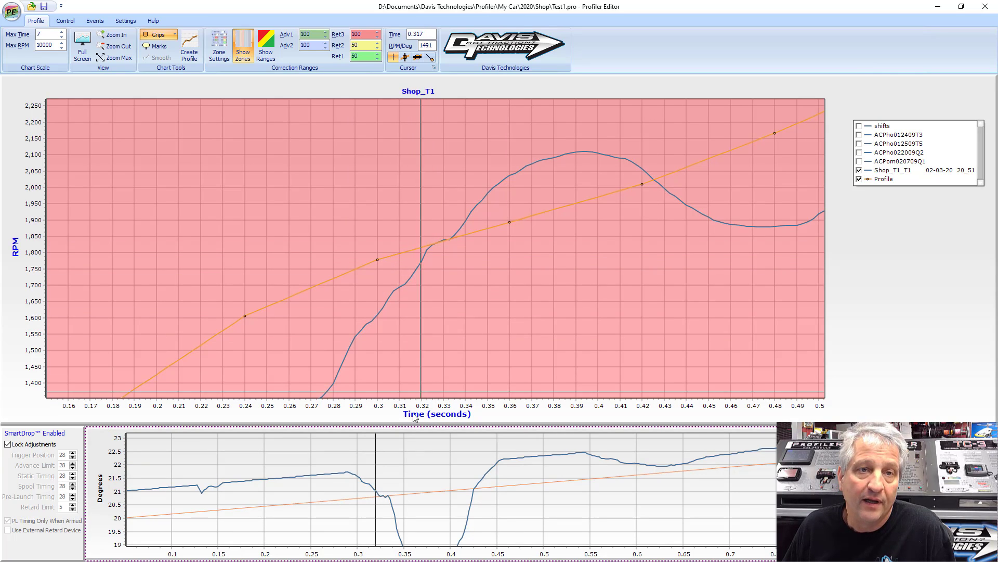
{"action": "scroll", "coordinate": [386, 504], "scroll_direction": "up", "scroll_amount": 1}
{"action": "scroll", "coordinate": [386, 505], "scroll_direction": "up", "scroll_amount": 3}
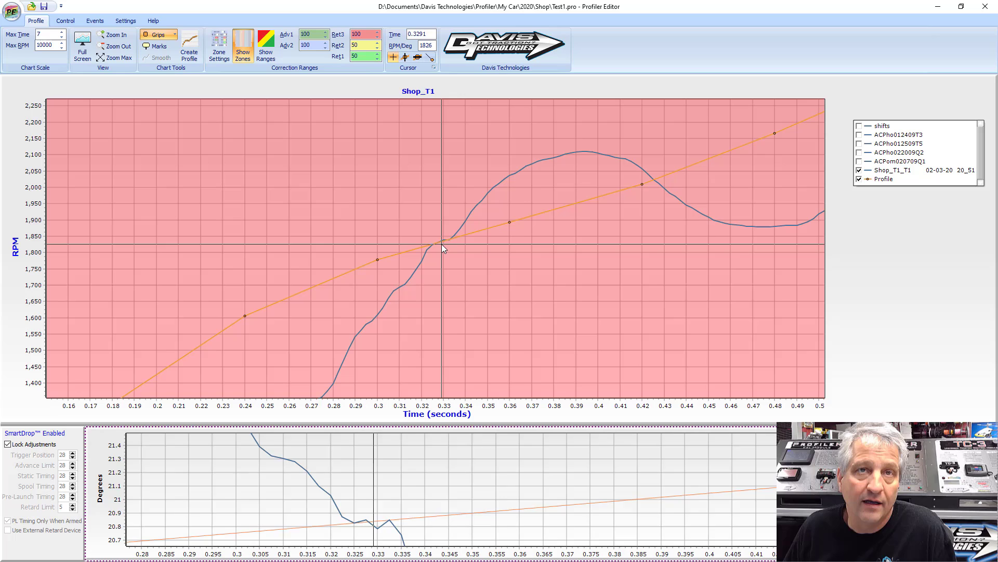
{"action": "scroll", "coordinate": [448, 260], "scroll_direction": "up", "scroll_amount": 4}
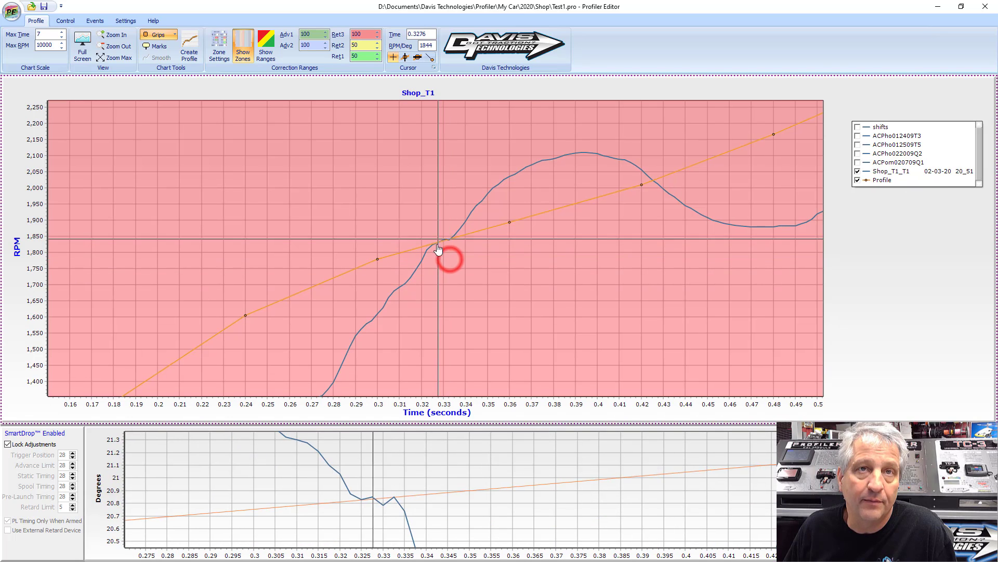
Enlarge both charts closely around 0.333 seconds and examine the run's RPM crossing of the profile against its timing.
{"action": "scroll", "coordinate": [445, 242], "scroll_direction": "up", "scroll_amount": 5}
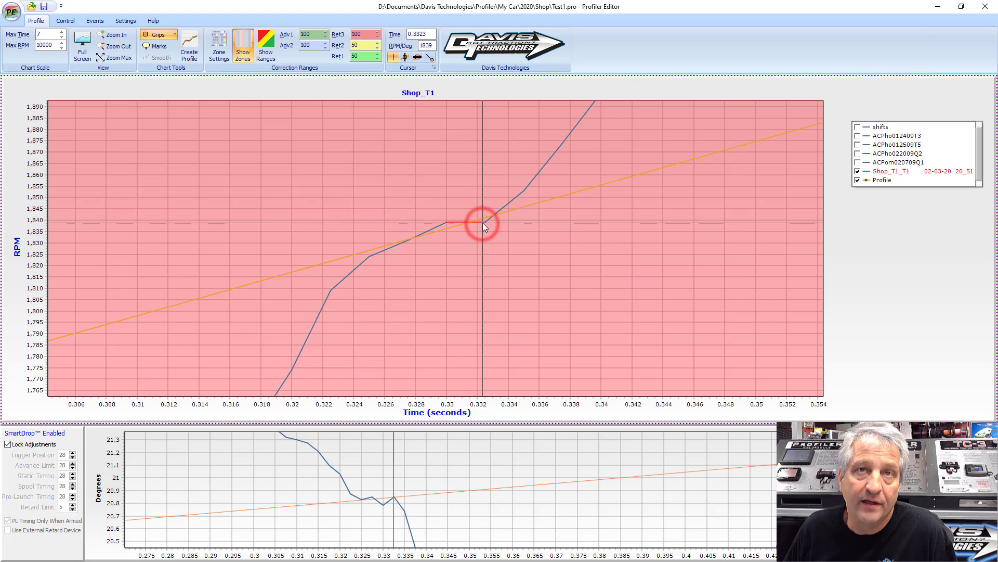
{"action": "scroll", "coordinate": [483, 224], "scroll_direction": "up", "scroll_amount": 2}
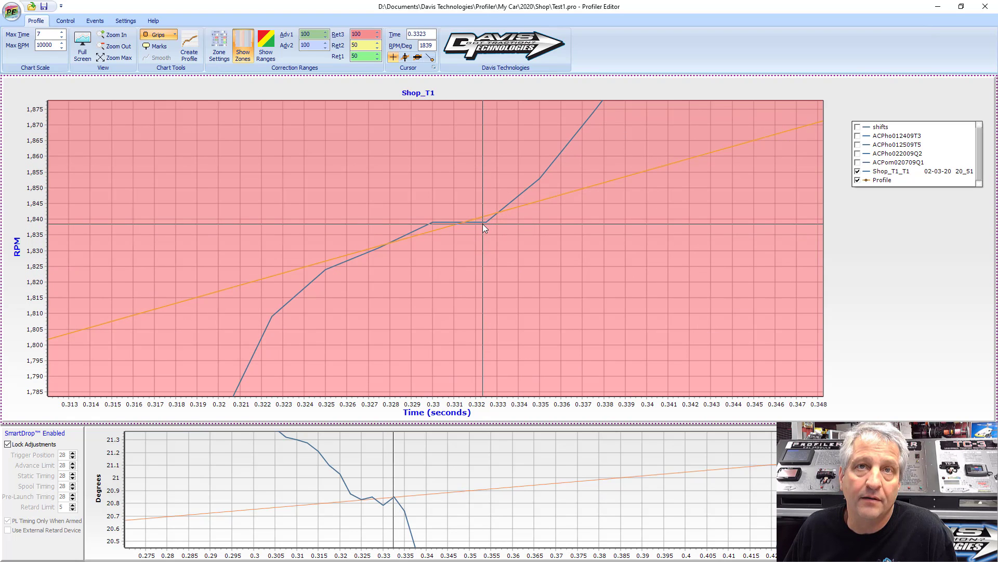
{"action": "scroll", "coordinate": [483, 224], "scroll_direction": "up", "scroll_amount": 3}
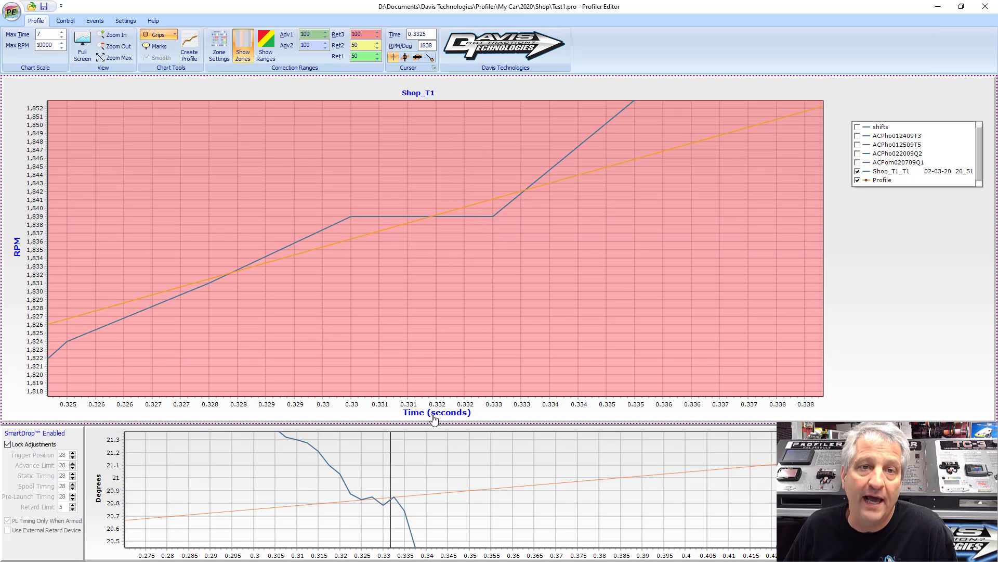
{"action": "left_click", "coordinate": [393, 497]}
{"action": "scroll", "coordinate": [395, 497], "scroll_direction": "up", "scroll_amount": 2}
{"action": "scroll", "coordinate": [395, 498], "scroll_direction": "up", "scroll_amount": 4}
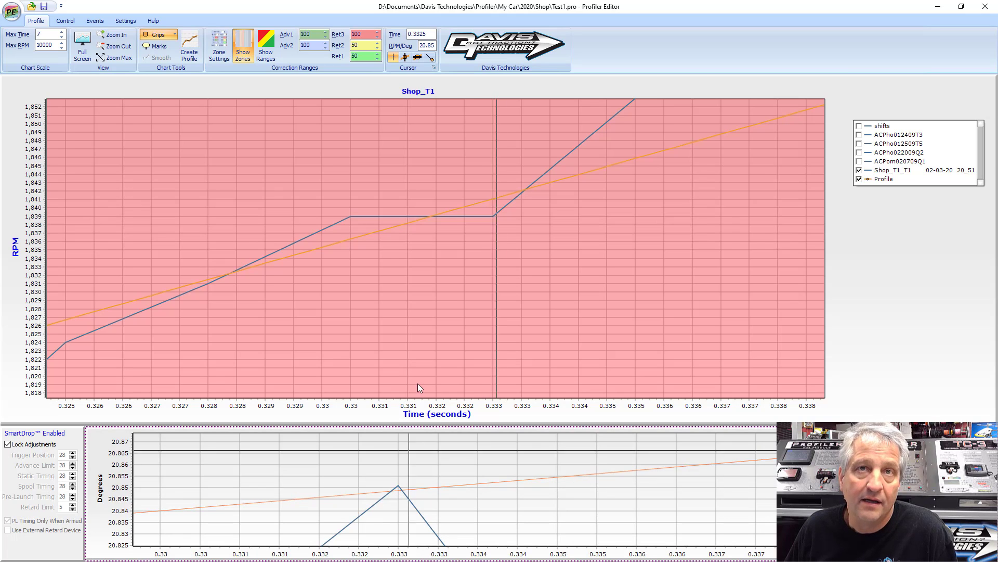
Fit both charts to their full extents and examine the run's timing drops near 1.2, 2.1 and 3.2 seconds.
{"action": "left_click", "coordinate": [417, 308]}
{"action": "left_click", "coordinate": [100, 57]}
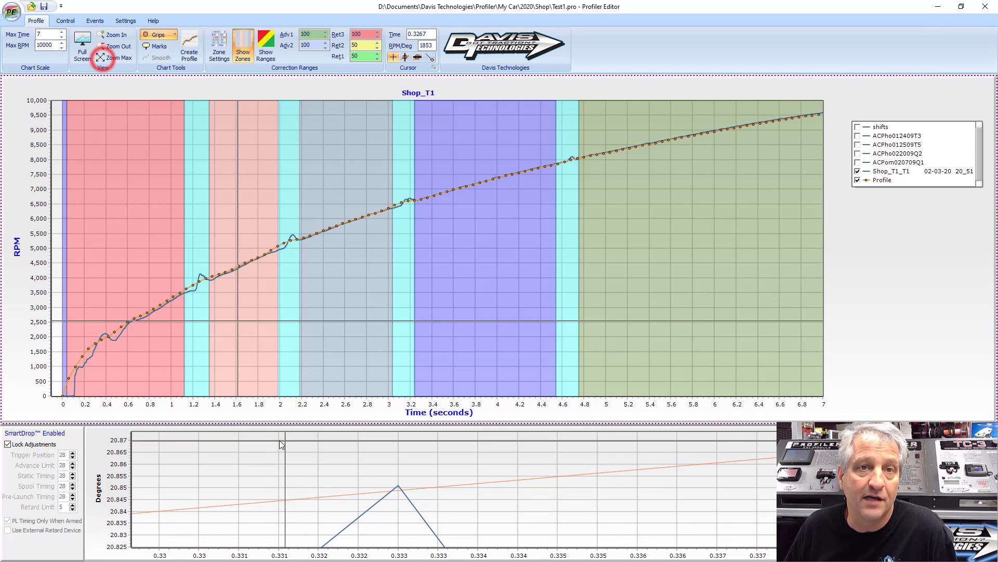
{"action": "left_click", "coordinate": [278, 462]}
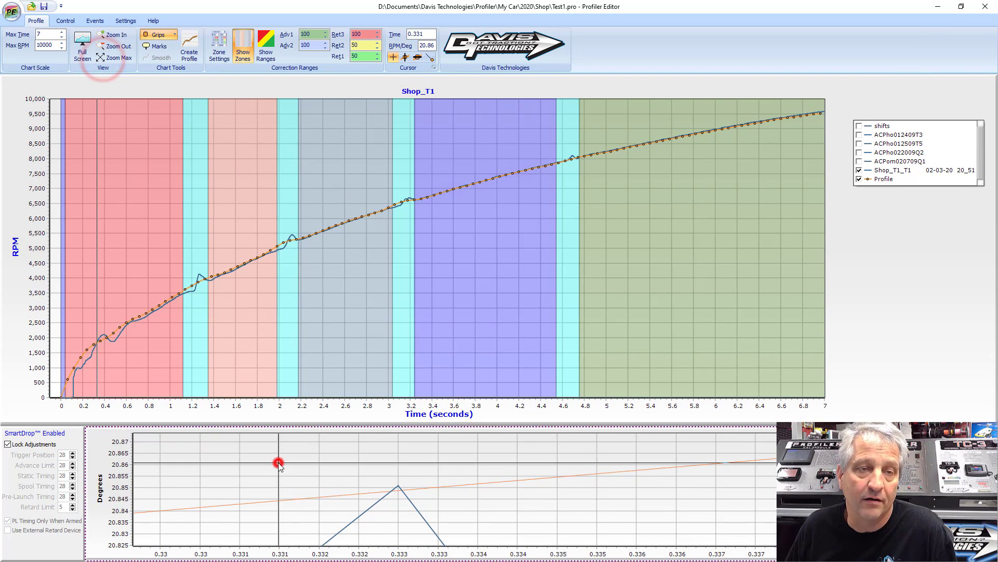
{"action": "left_click", "coordinate": [120, 61]}
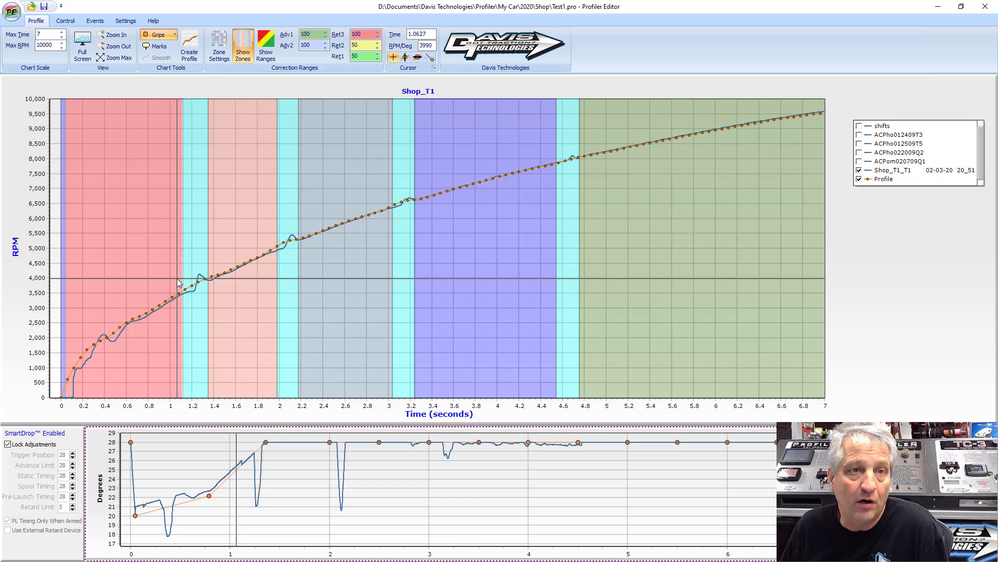
{"action": "left_click", "coordinate": [245, 472]}
{"action": "left_click", "coordinate": [248, 466]}
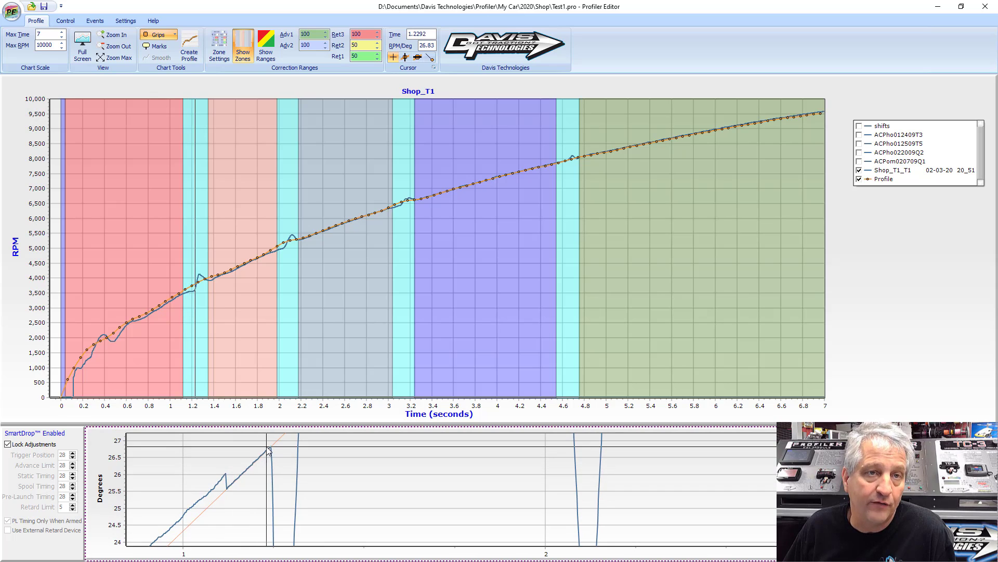
{"action": "right_click", "coordinate": [264, 467]}
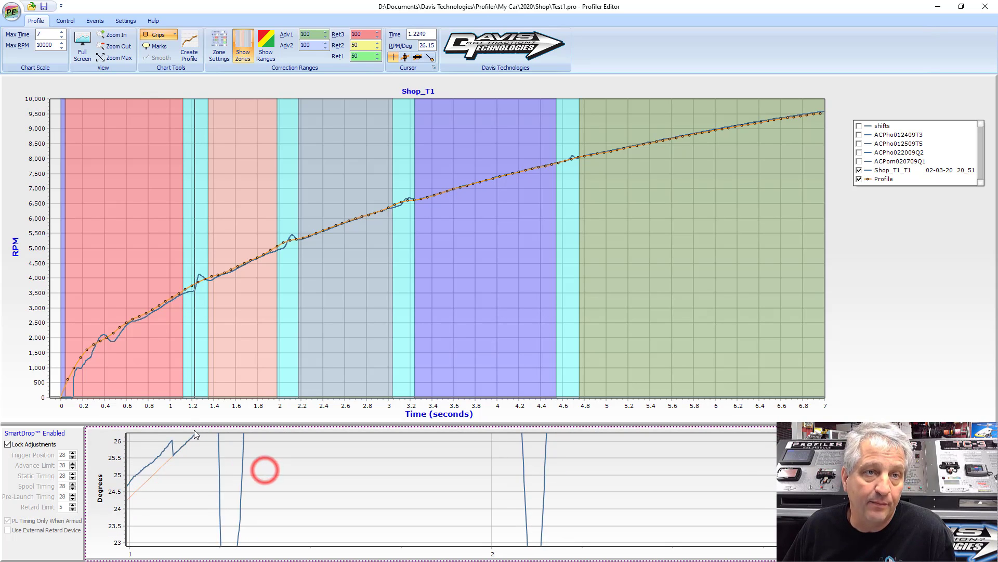
{"action": "right_click", "coordinate": [220, 479]}
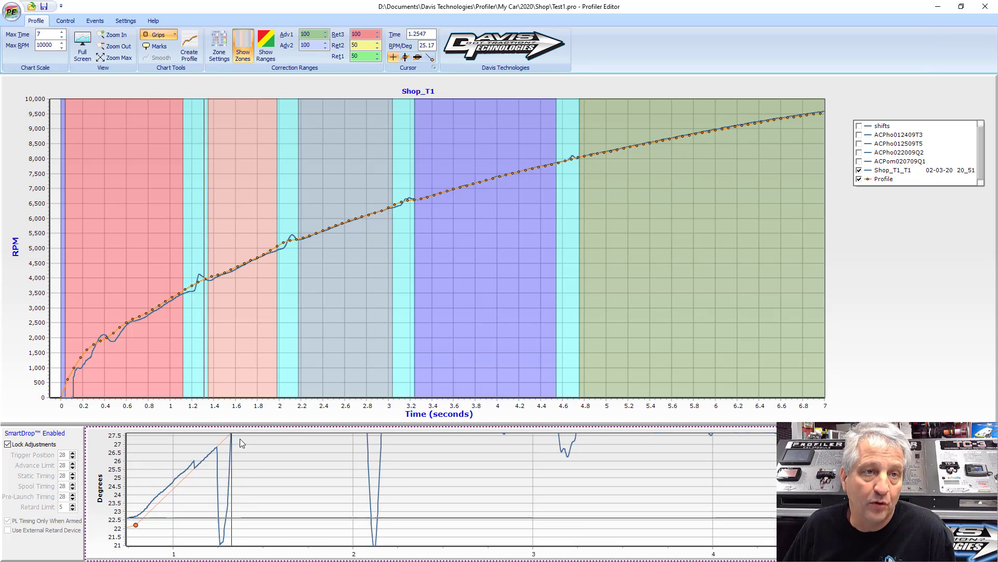
{"action": "right_click", "coordinate": [275, 441]}
{"action": "right_click", "coordinate": [290, 436]}
{"action": "right_click", "coordinate": [395, 466]}
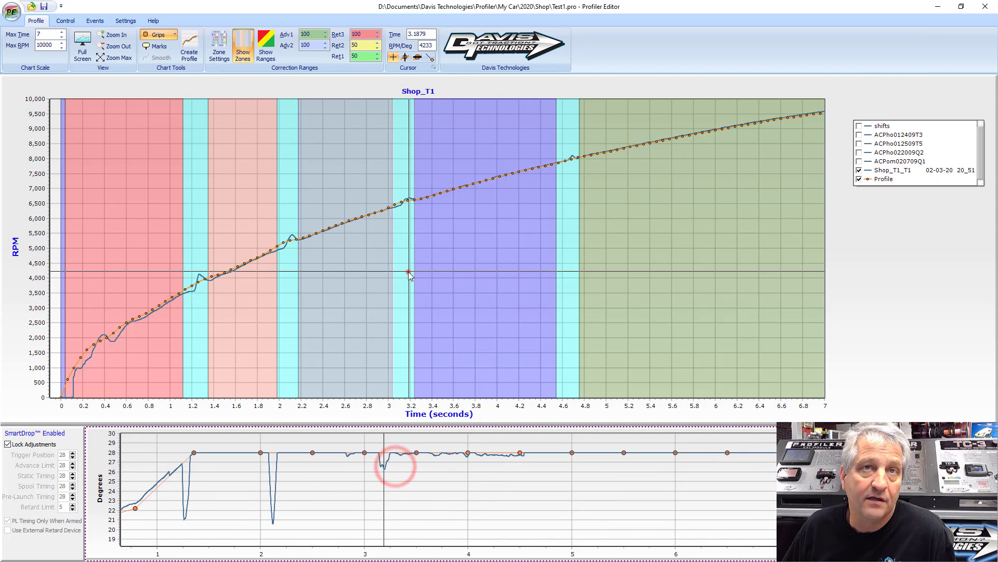
Enlarge both charts around 2.84 seconds and examine the run's small timing dip against its RPM relative to the profile.
{"action": "right_click", "coordinate": [409, 274]}
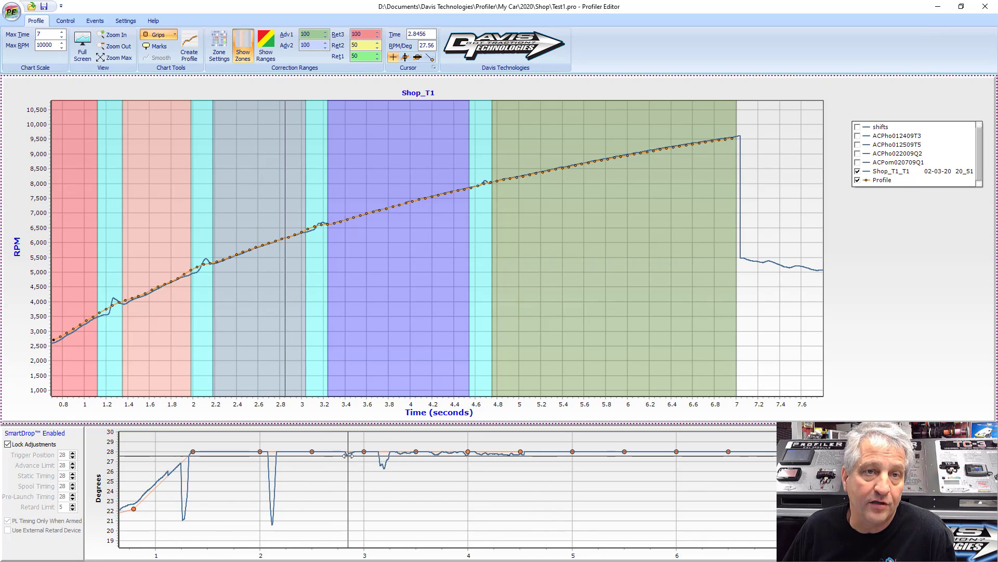
{"action": "left_click", "coordinate": [282, 243]}
{"action": "scroll", "coordinate": [282, 243], "scroll_direction": "up", "scroll_amount": 6}
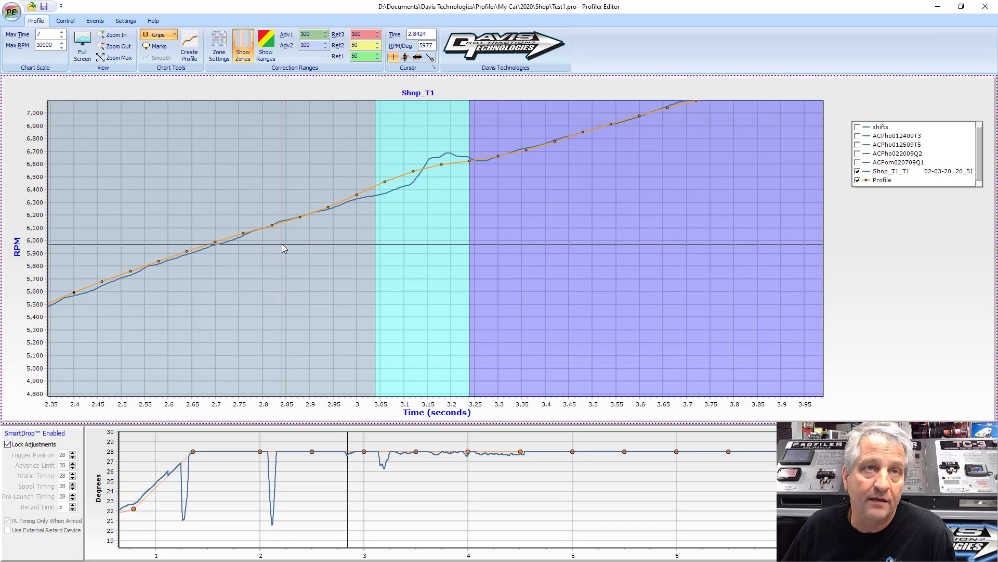
{"action": "left_click_drag", "start_coordinate": [276, 174], "coordinate": [267, 232]}
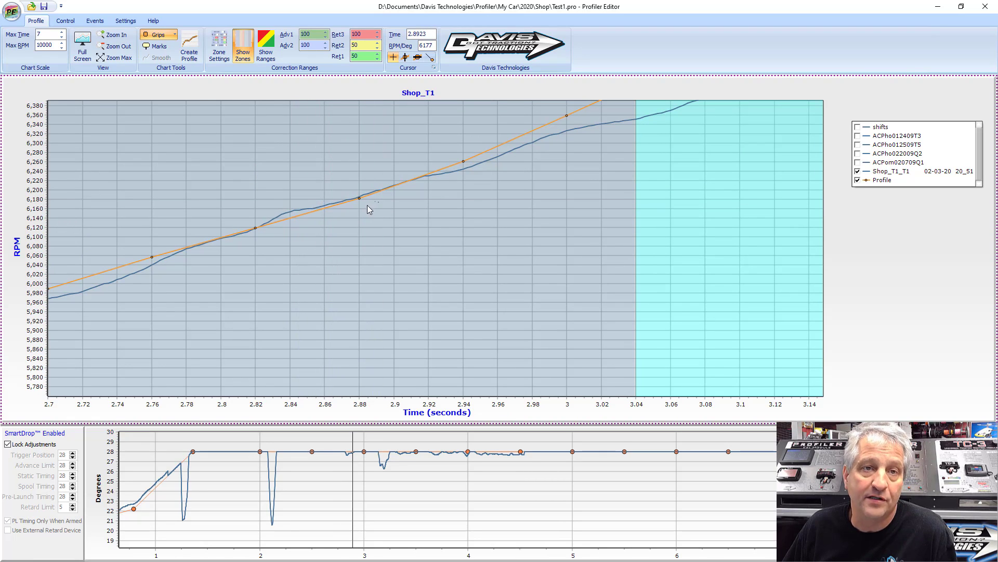
{"action": "left_click", "coordinate": [353, 460]}
{"action": "scroll", "coordinate": [354, 462], "scroll_direction": "up", "scroll_amount": 5}
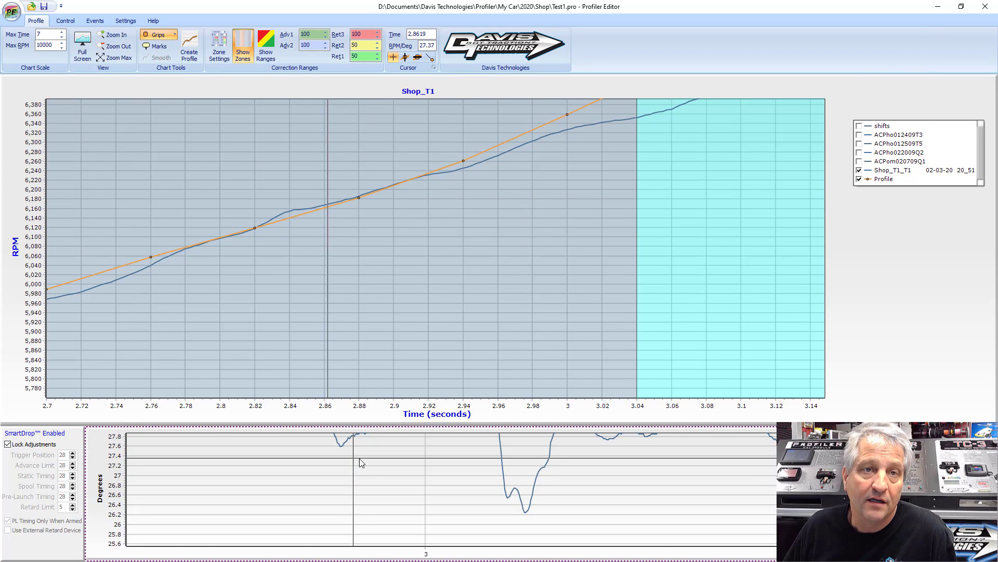
{"action": "left_click", "coordinate": [368, 461]}
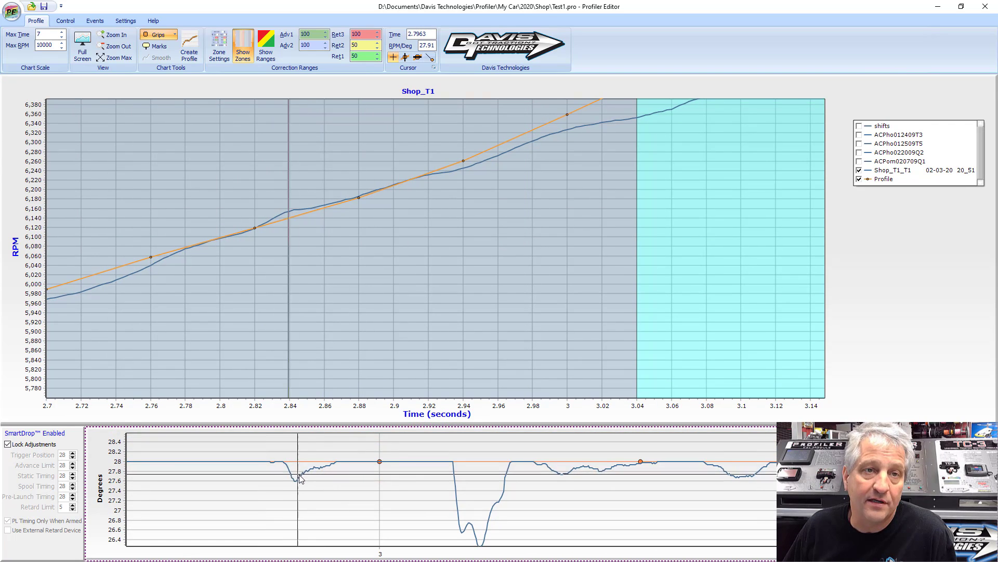
{"action": "left_click", "coordinate": [304, 238]}
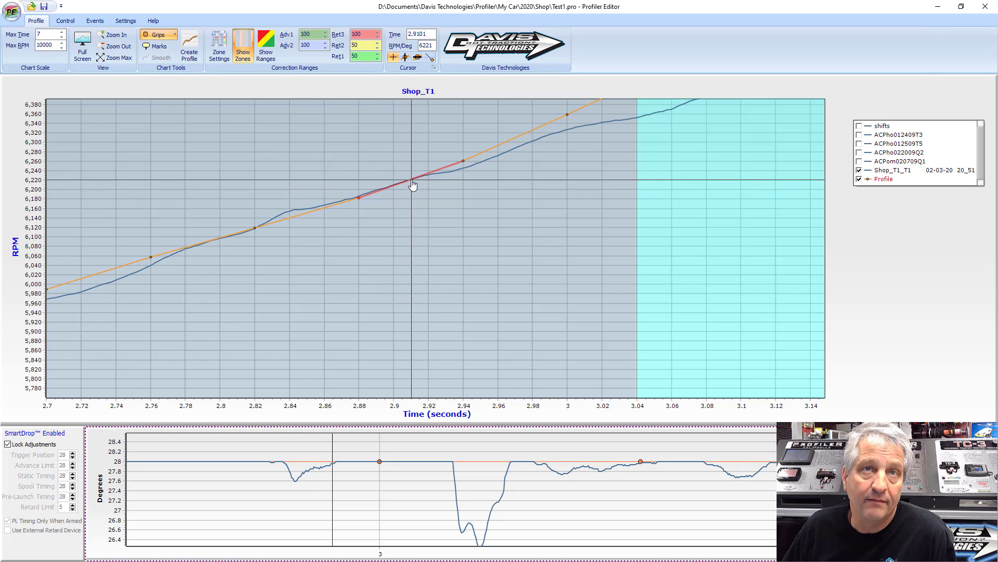
Refit both charts, shift to the later part of the run, and compare RPM with the profile from about 3.3 to 4.3 seconds.
{"action": "left_click", "coordinate": [444, 281]}
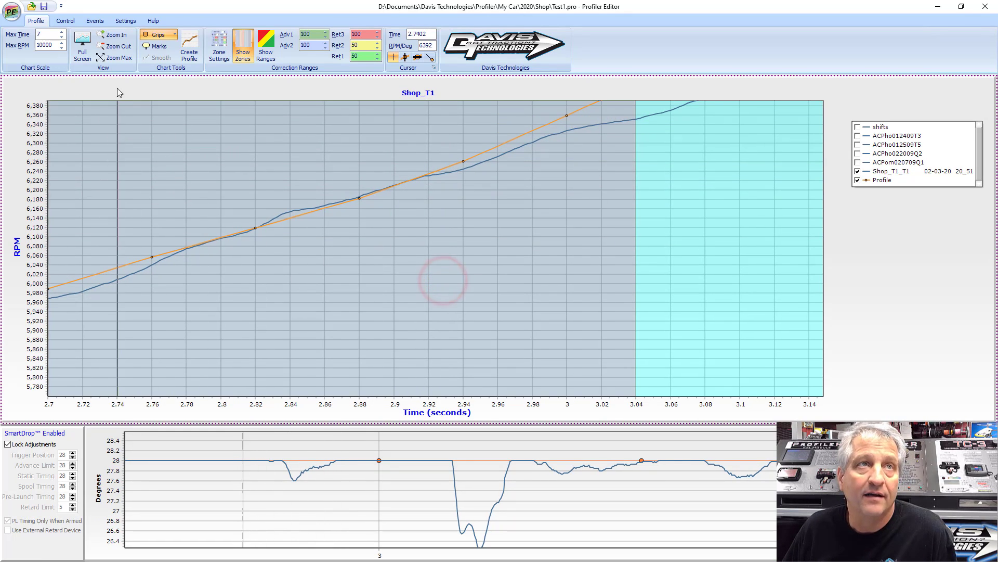
{"action": "left_click", "coordinate": [116, 58]}
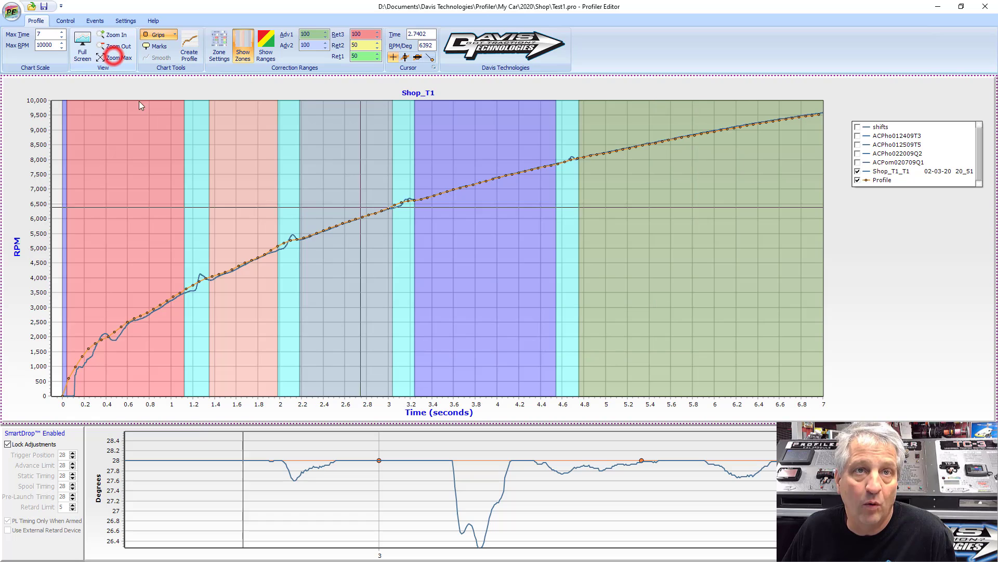
{"action": "left_click", "coordinate": [365, 501]}
{"action": "left_click", "coordinate": [123, 58]}
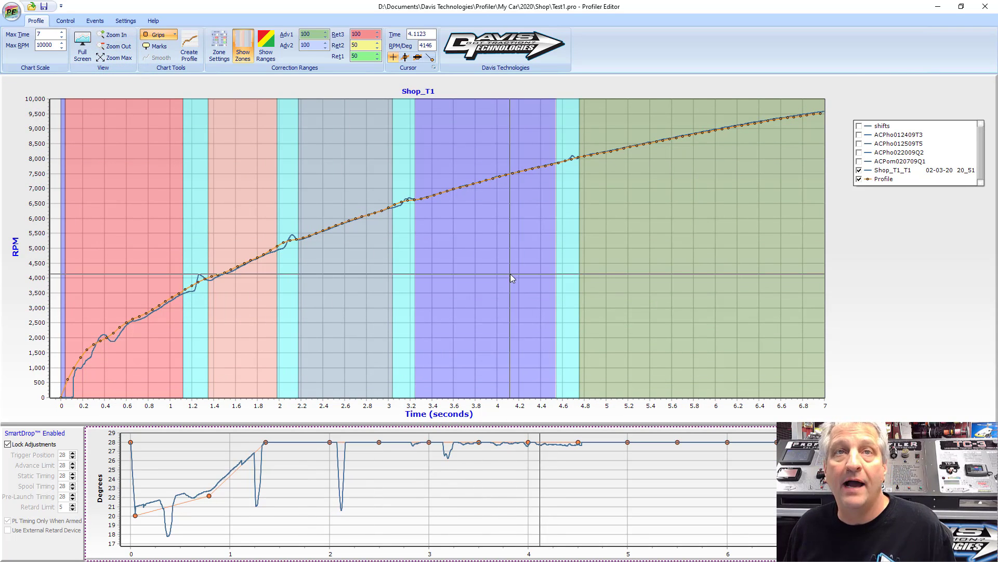
{"action": "left_click_drag", "start_coordinate": [517, 515], "coordinate": [342, 525]}
{"action": "left_click_drag", "start_coordinate": [474, 234], "coordinate": [361, 284]}
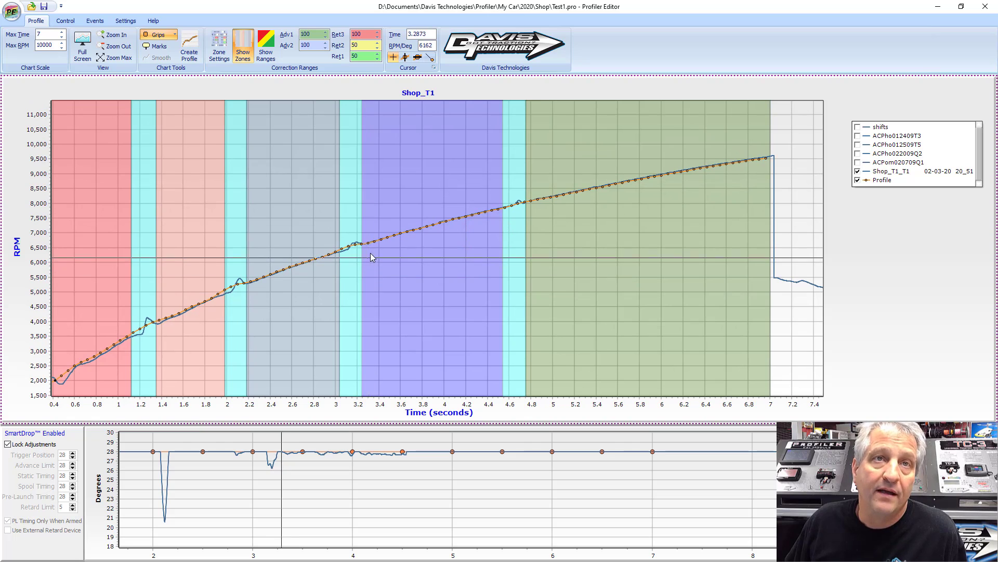
{"action": "left_click", "coordinate": [408, 235]}
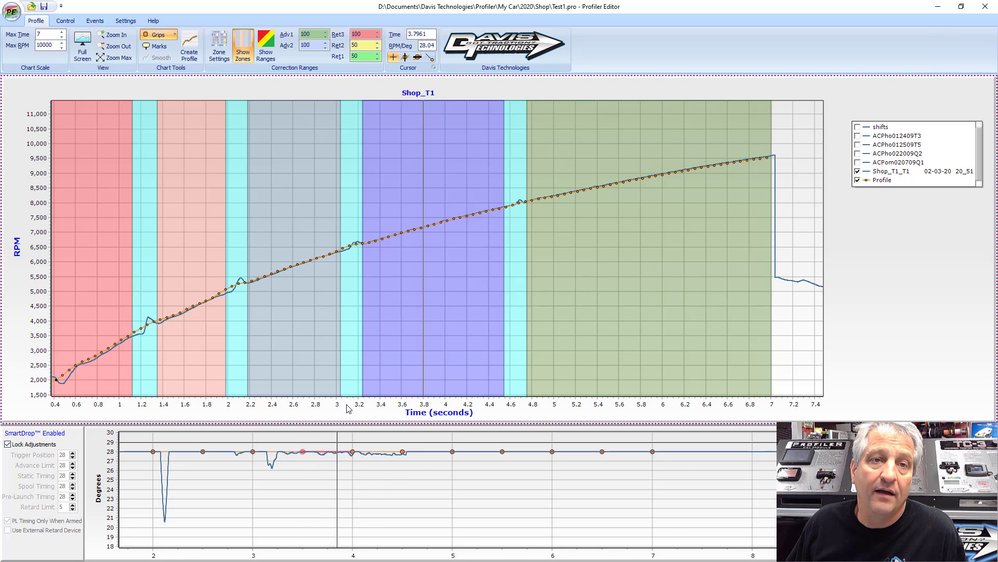
{"action": "left_click", "coordinate": [398, 240]}
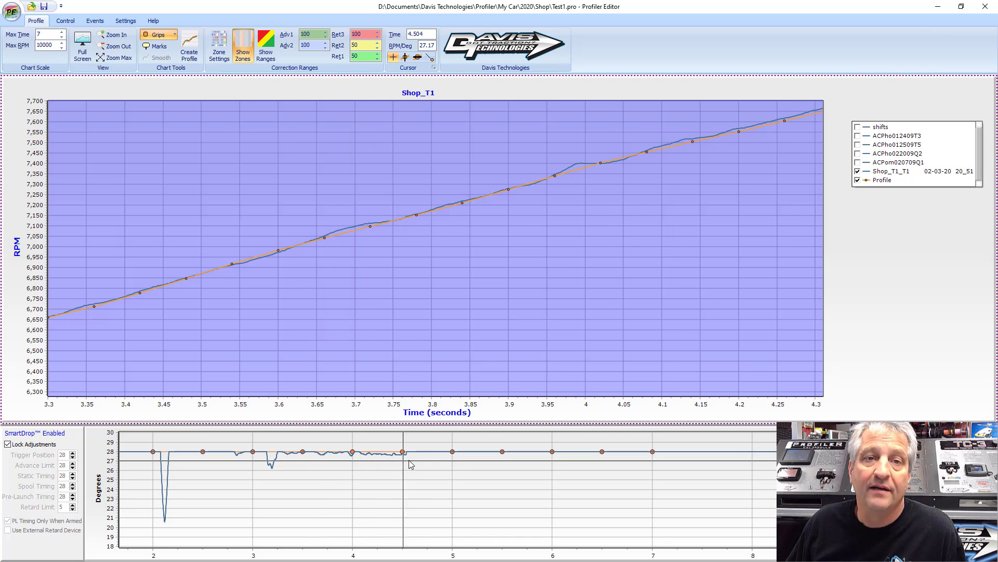
Fit the RPM and timing charts to their full extents and set the profile's grip size to 6.
{"action": "left_click", "coordinate": [546, 280]}
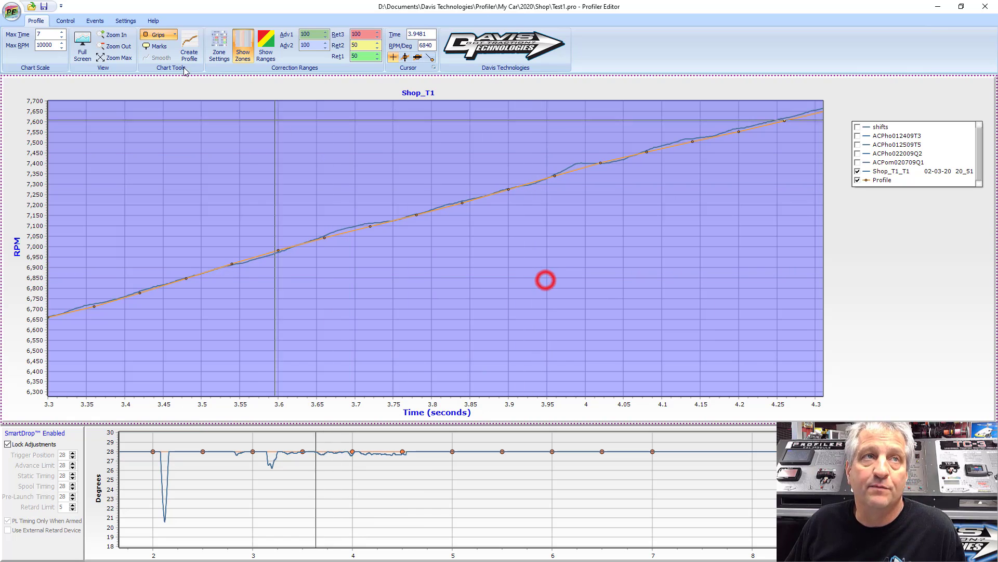
{"action": "left_click", "coordinate": [126, 58]}
{"action": "left_click", "coordinate": [364, 305]}
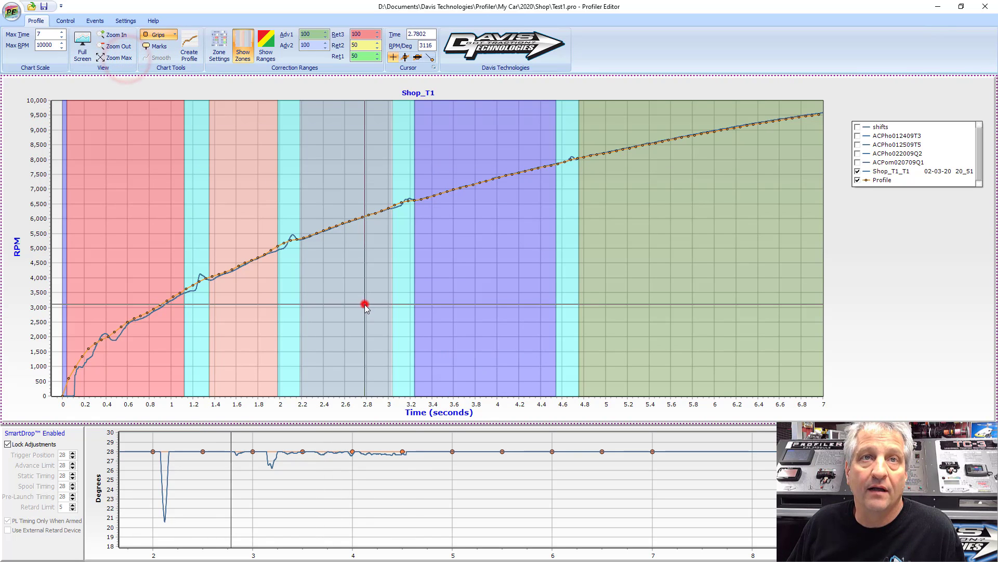
{"action": "left_click", "coordinate": [411, 473]}
{"action": "left_click", "coordinate": [114, 58]}
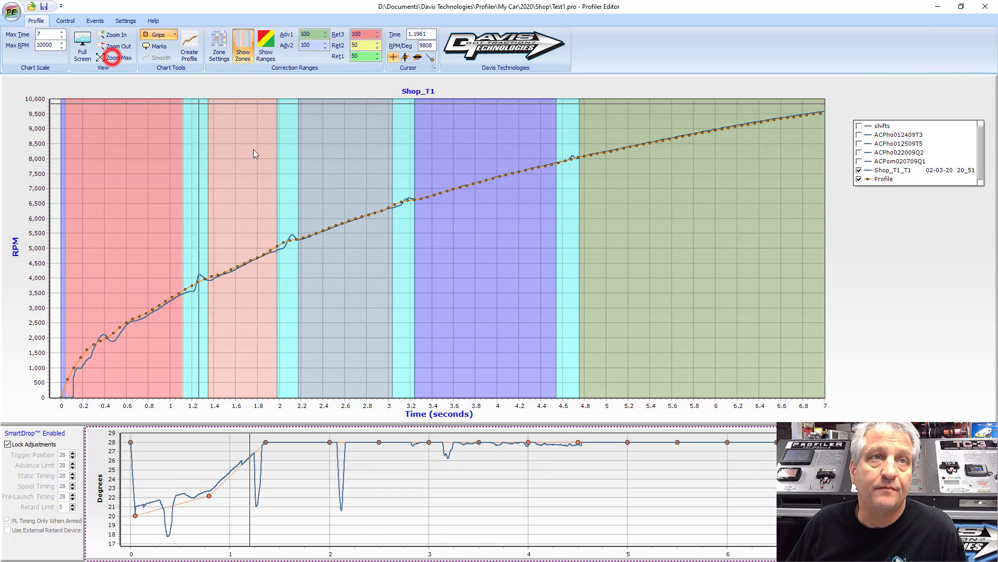
{"action": "left_click", "coordinate": [584, 307]}
{"action": "left_click_drag", "start_coordinate": [585, 307], "coordinate": [213, 112]}
{"action": "left_click", "coordinate": [175, 35]}
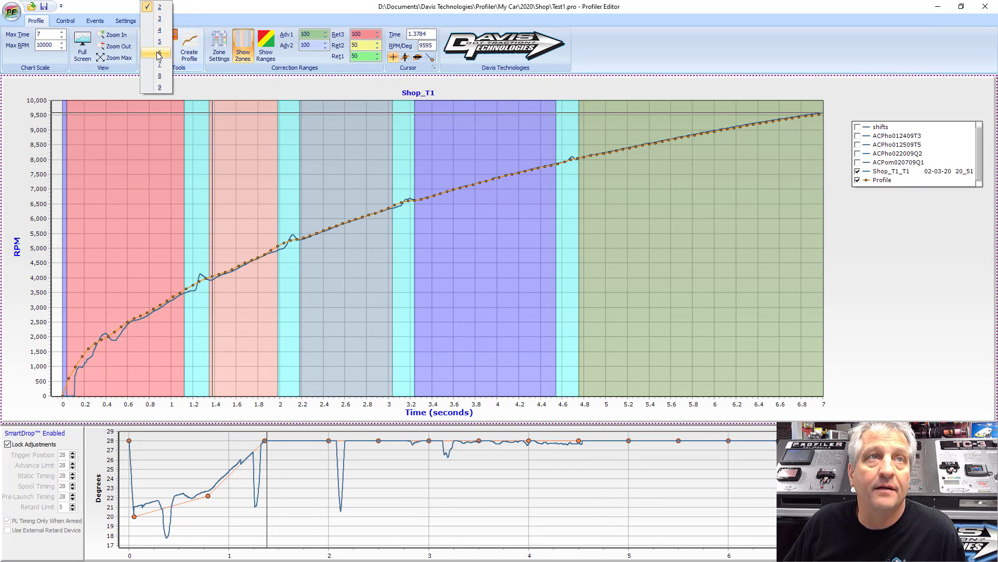
{"action": "left_click", "coordinate": [159, 54]}
Lower the RPM profile point near 1.68 seconds to about 4,400 RPM.
{"action": "left_click_drag", "start_coordinate": [307, 182], "coordinate": [343, 229]}
{"action": "left_click", "coordinate": [343, 225]}
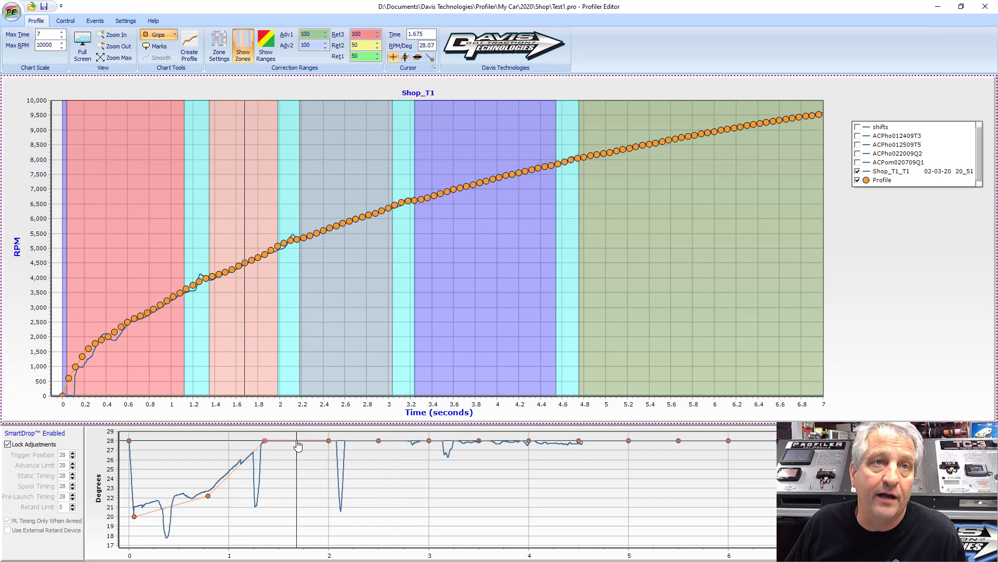
{"action": "left_click", "coordinate": [246, 266]}
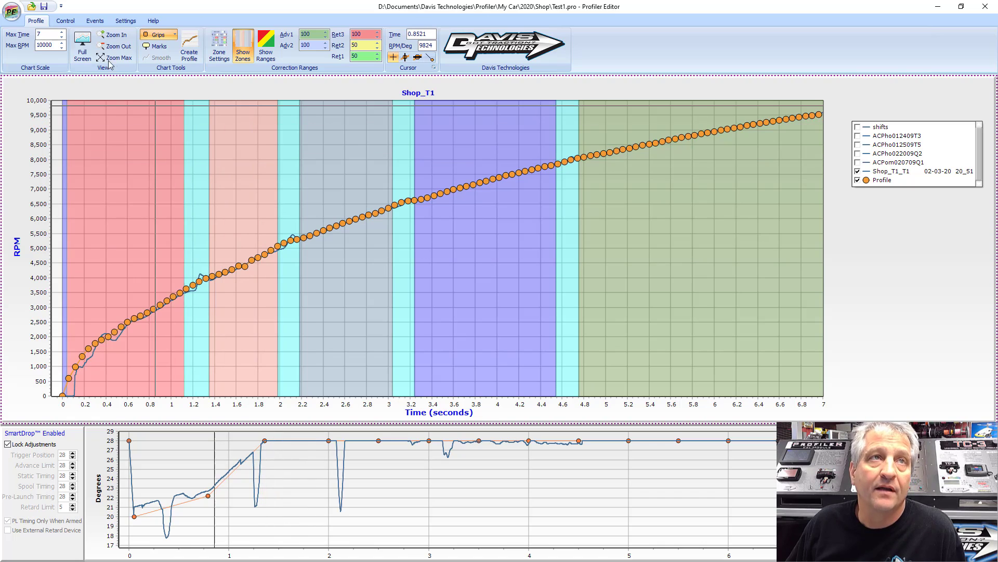
Upload the adjusted Shop_T1 profile to the Profiler box as Testing session number 2.
{"action": "left_click", "coordinate": [62, 19]}
{"action": "left_click", "coordinate": [78, 44]}
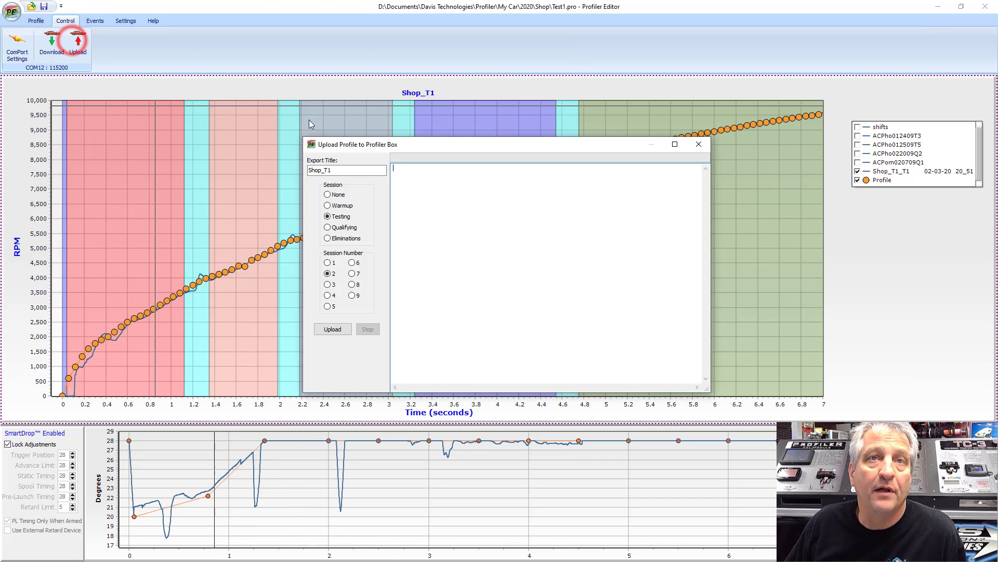
{"action": "left_click", "coordinate": [332, 329]}
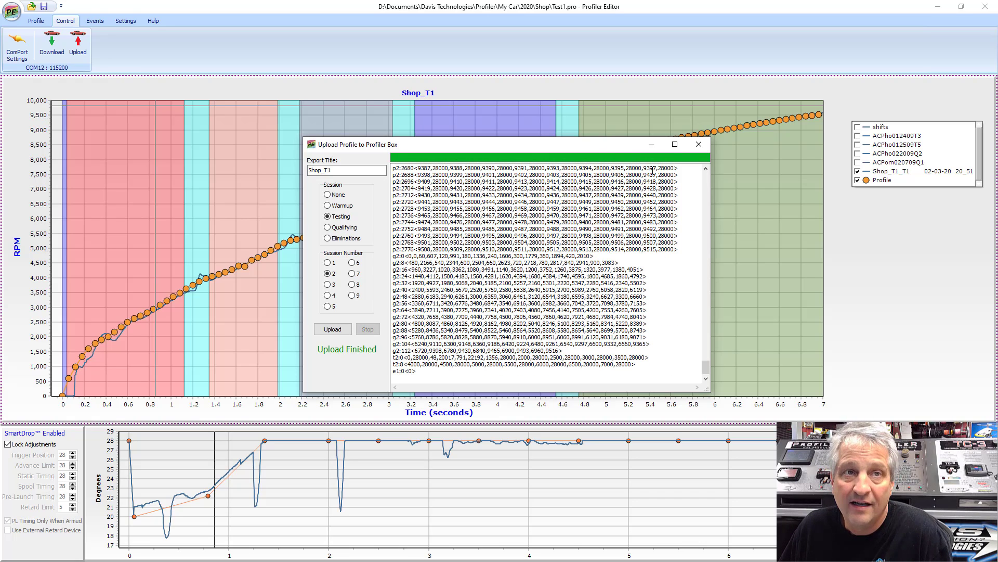
{"action": "left_click", "coordinate": [703, 152]}
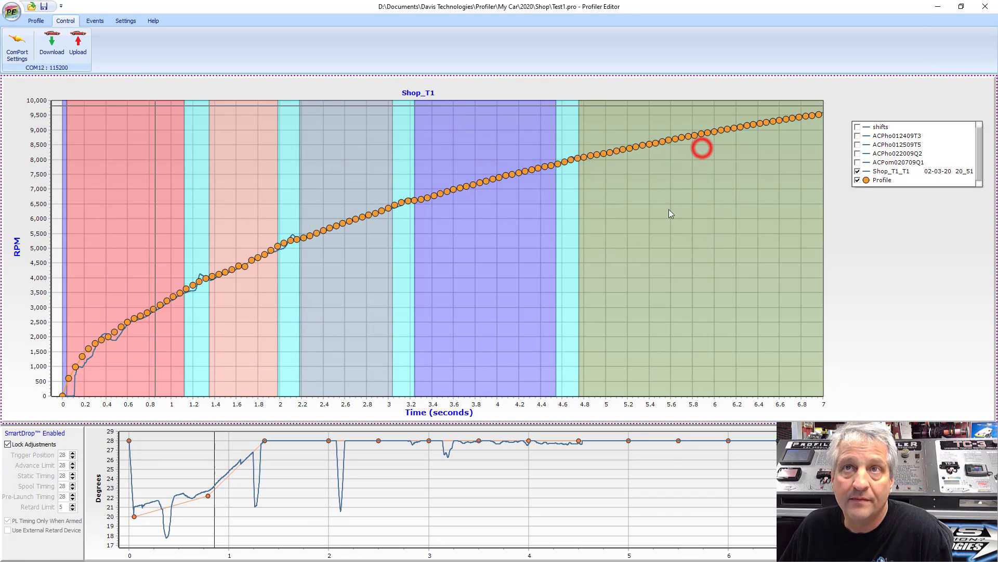
{"action": "left_click", "coordinate": [649, 258]}
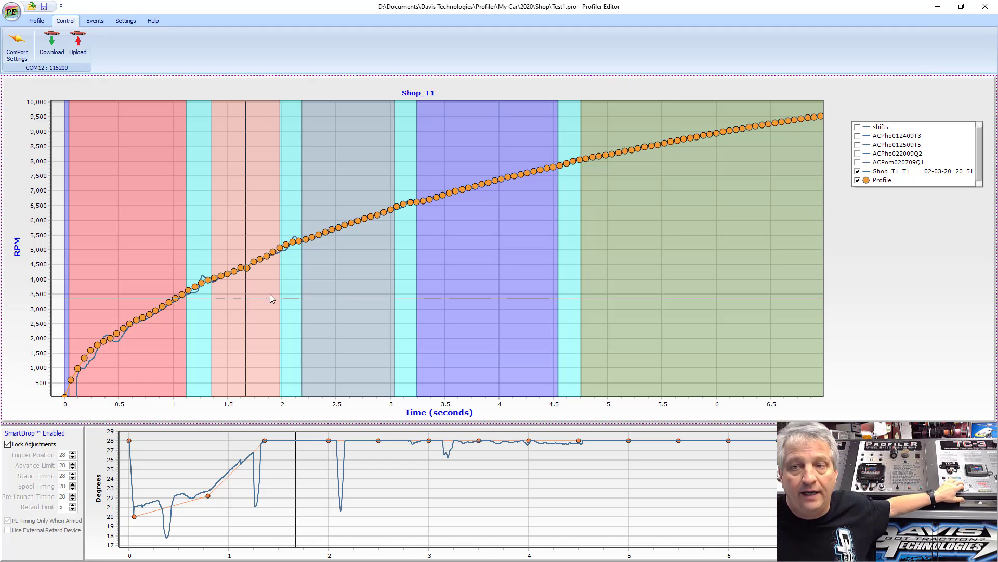
Save the current .Pro file and download the run data from the Profiler box for Testing session 2.
{"action": "left_click", "coordinate": [54, 47]}
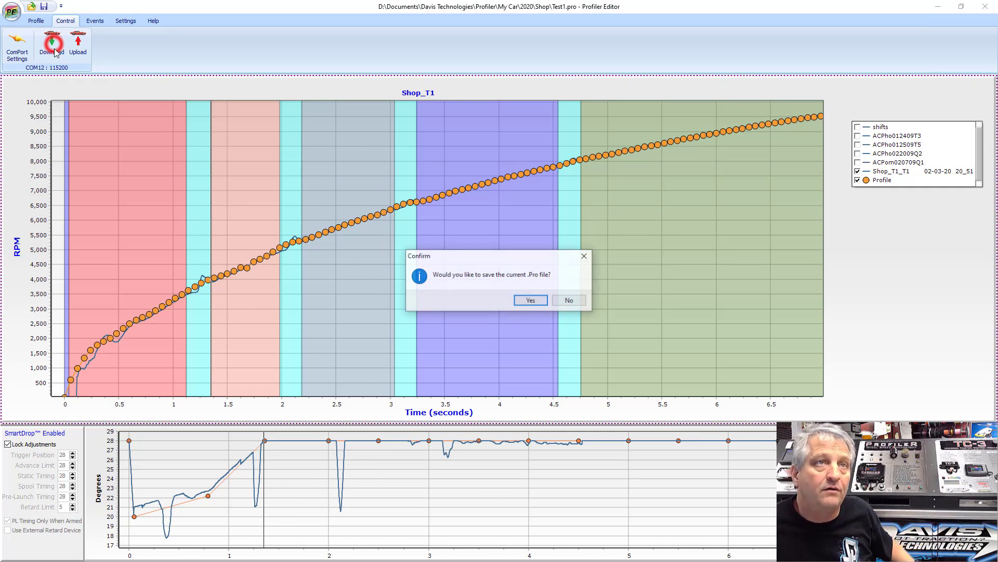
{"action": "left_click", "coordinate": [530, 302]}
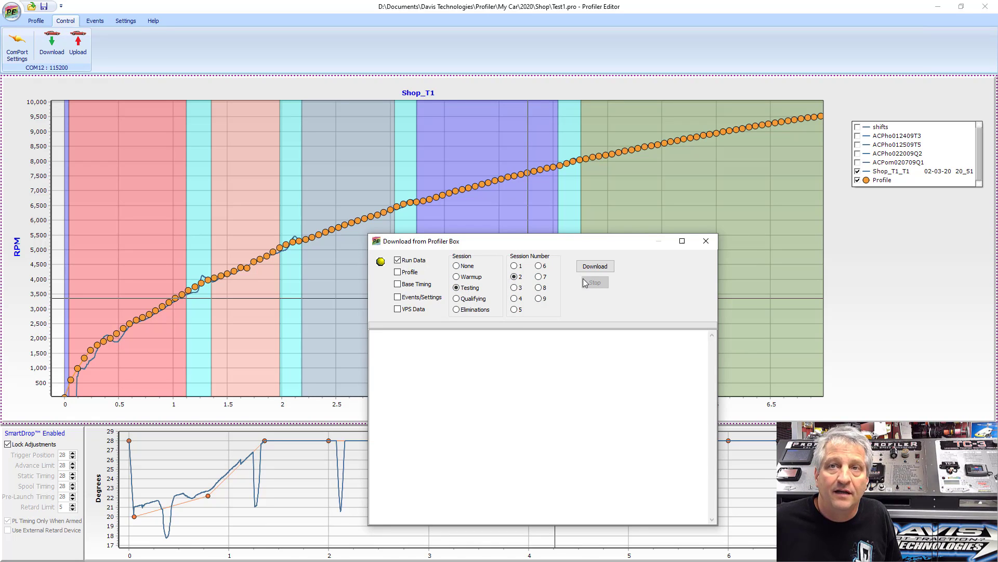
{"action": "left_click", "coordinate": [595, 266]}
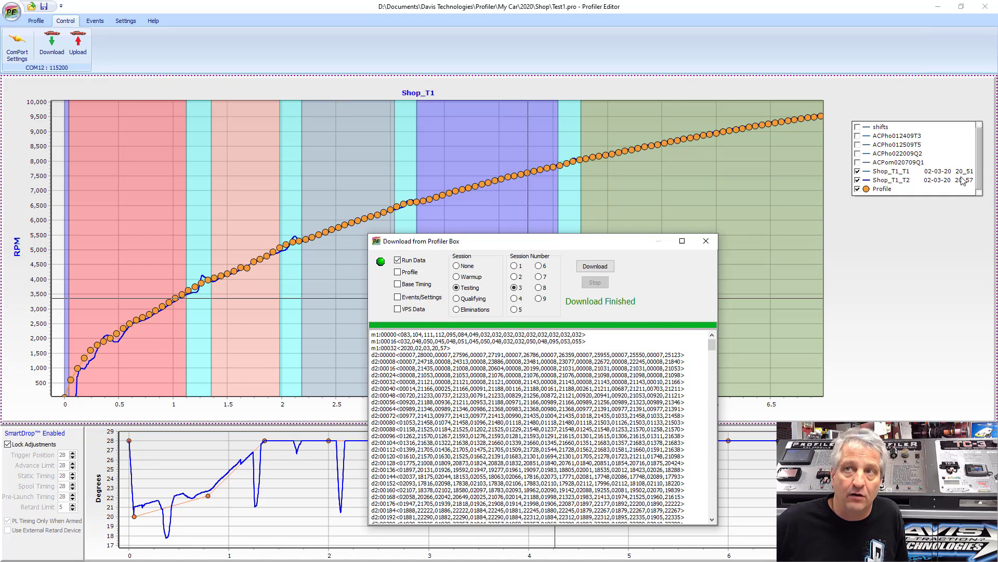
{"action": "left_click", "coordinate": [706, 241]}
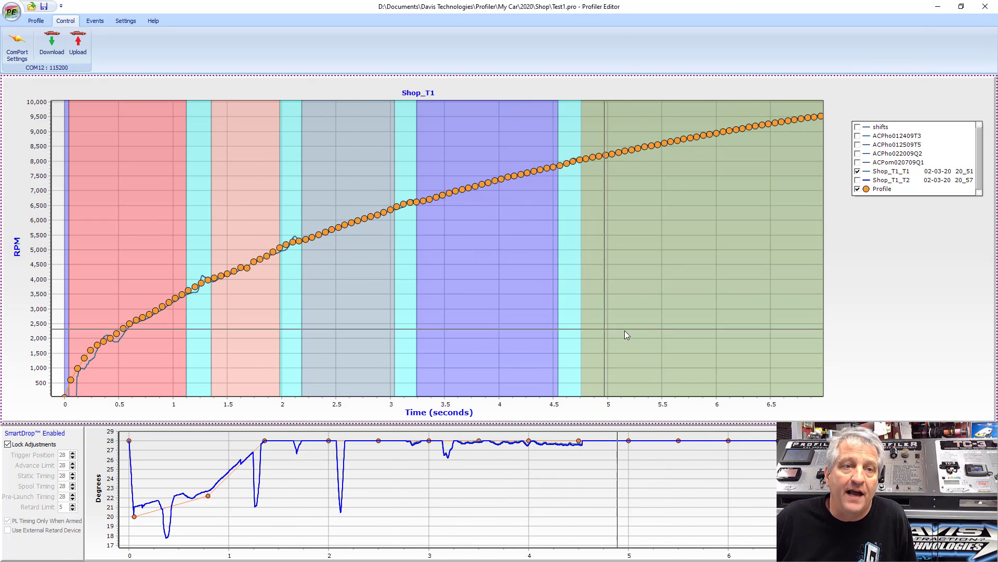
Color the Shop_T1_T1 run red in both the RPM chart and the timing chart.
{"action": "right_click", "coordinate": [877, 173]}
{"action": "left_click", "coordinate": [898, 200]}
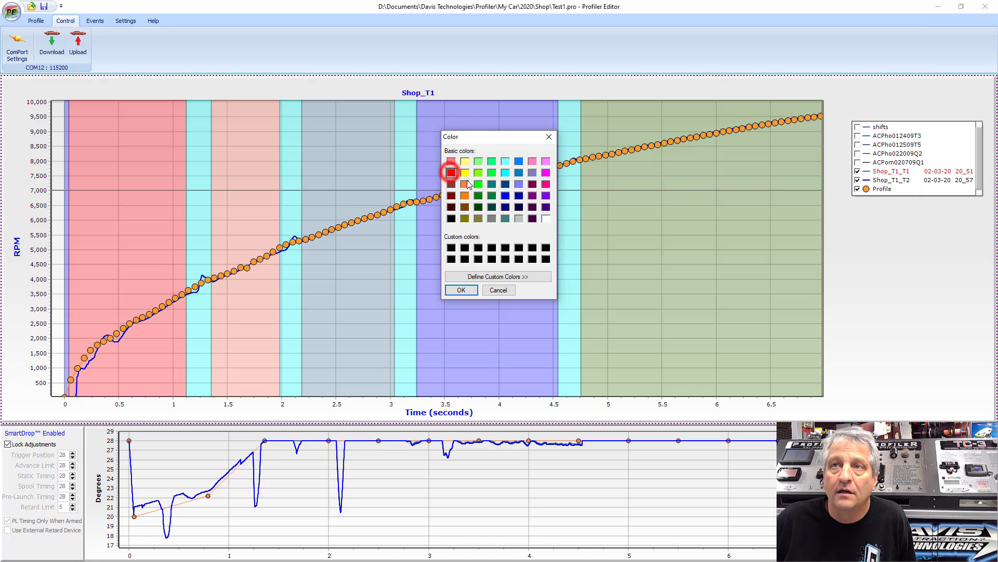
{"action": "left_click", "coordinate": [462, 291]}
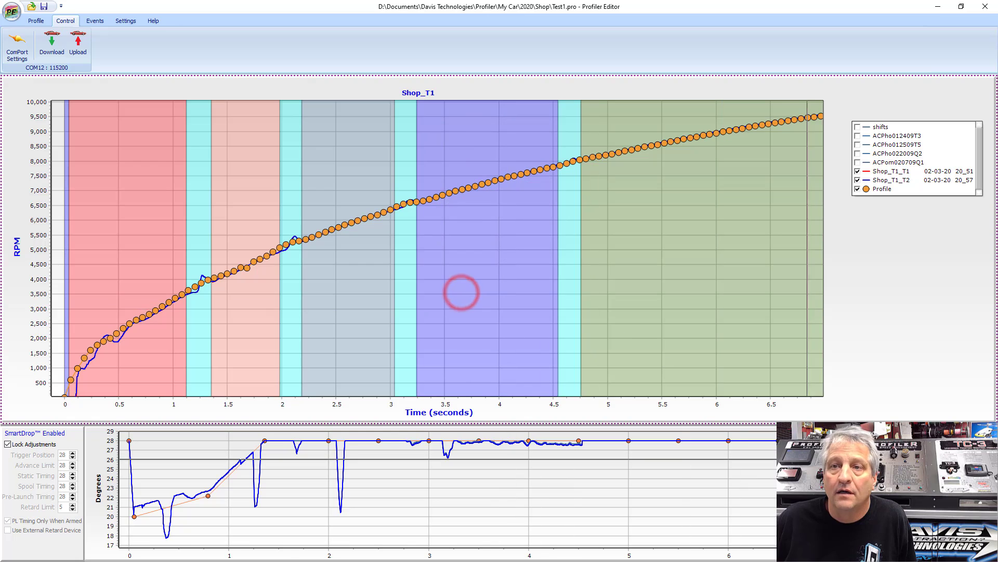
{"action": "right_click", "coordinate": [884, 422]}
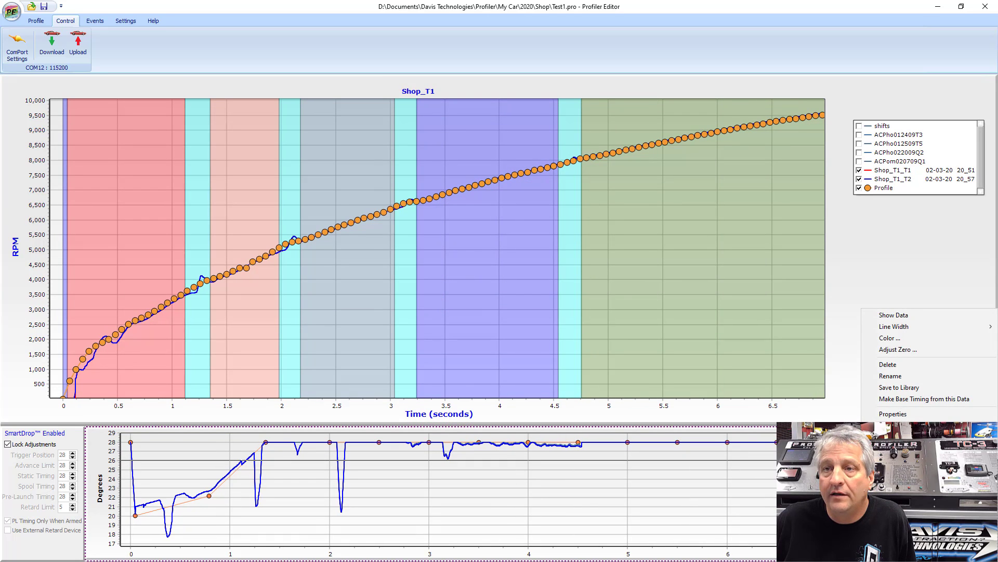
{"action": "left_click", "coordinate": [898, 344]}
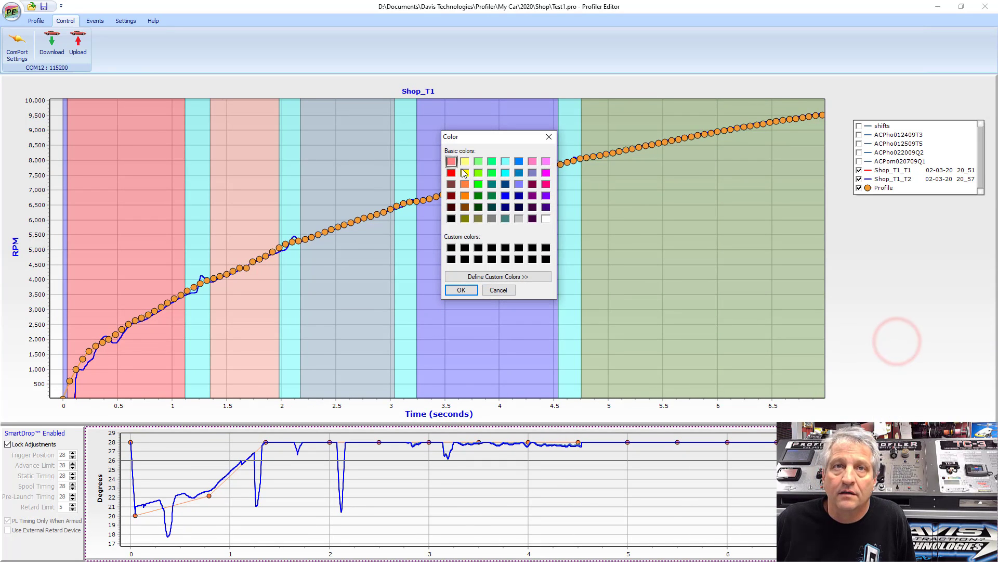
{"action": "left_click", "coordinate": [461, 291]}
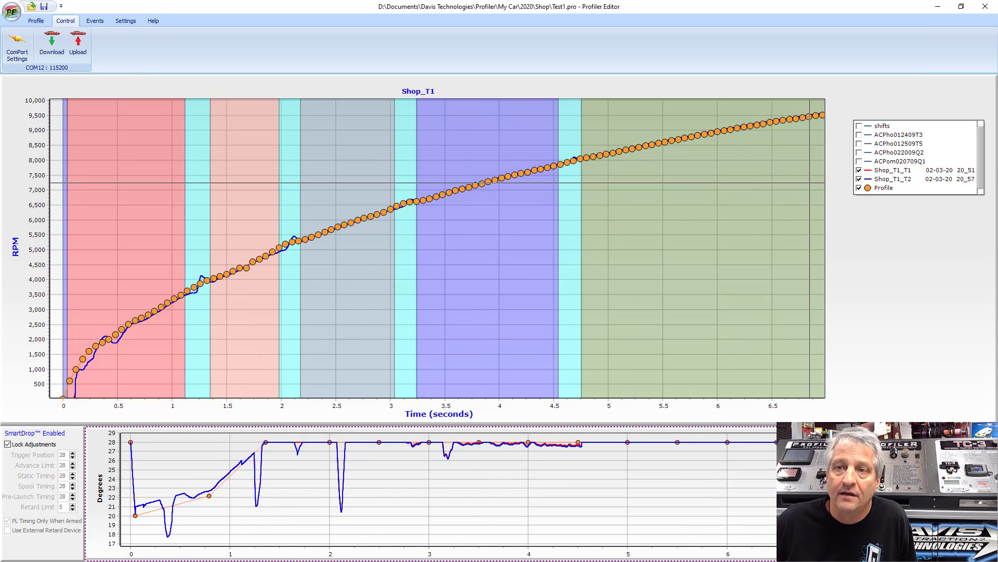
Hide the profile points and compare the RPM curves of Shop_T1_T1 and Shop_T1_T2 from launch to about 4.7 seconds.
{"action": "left_click", "coordinate": [859, 188]}
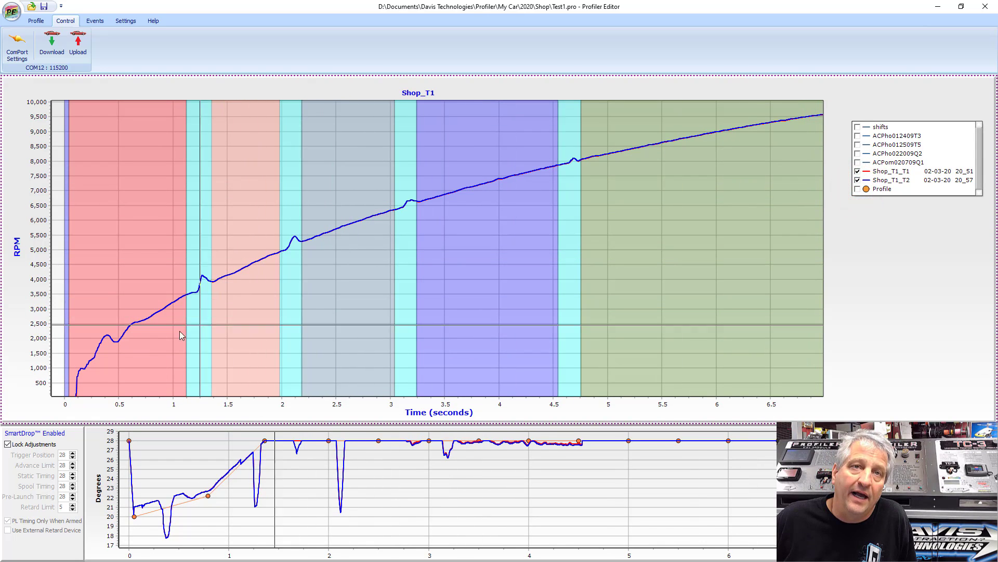
{"action": "mouse_move", "coordinate": [137, 373]}
{"action": "left_mouse_down"}
{"action": "mouse_move", "coordinate": [198, 341]}
{"action": "mouse_move", "coordinate": [155, 357]}
{"action": "left_mouse_up"}
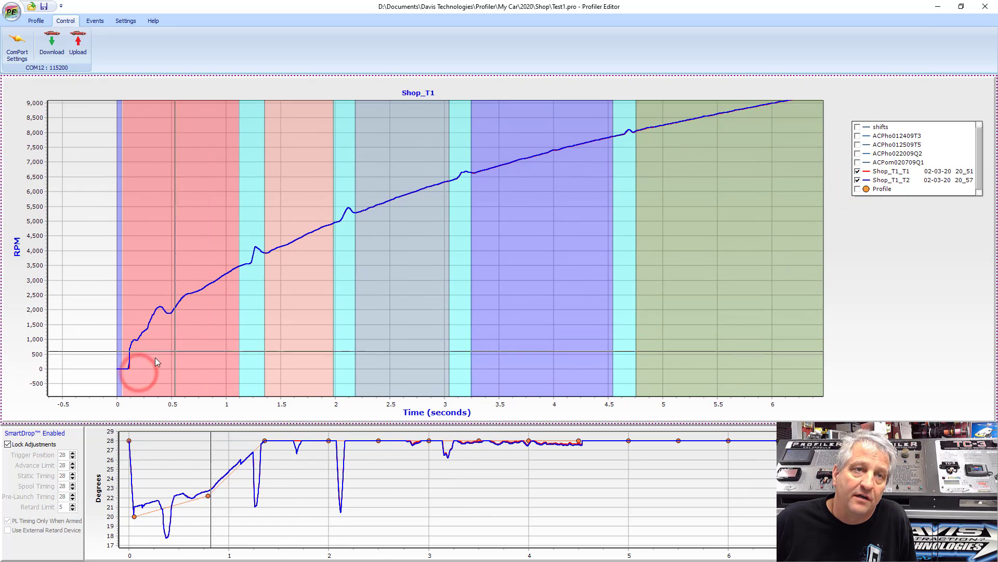
{"action": "scroll", "coordinate": [148, 363], "scroll_direction": "up", "scroll_amount": 2}
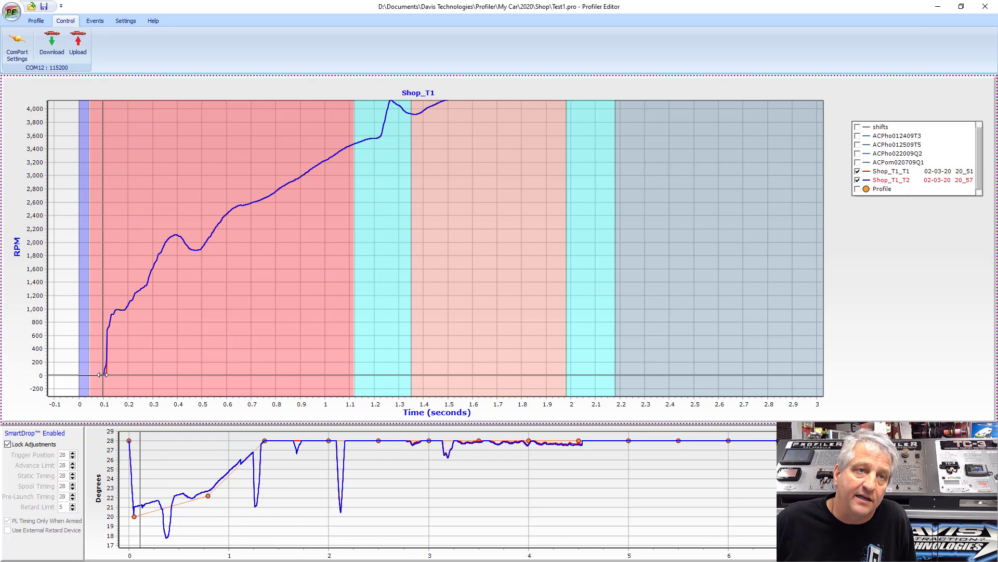
{"action": "mouse_move", "coordinate": [405, 271]}
{"action": "left_mouse_down"}
{"action": "mouse_move", "coordinate": [352, 331]}
{"action": "mouse_move", "coordinate": [356, 301]}
{"action": "left_mouse_up"}
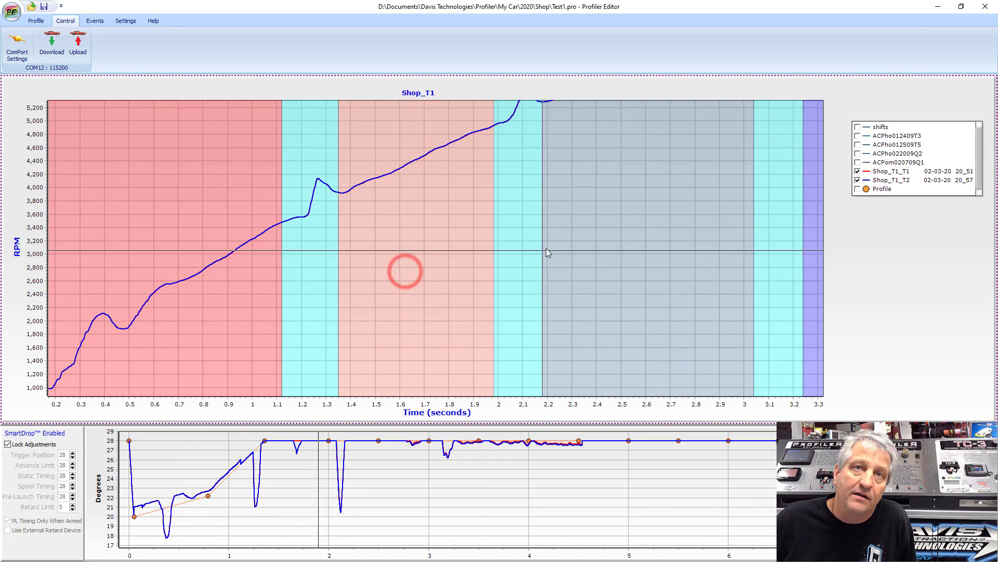
{"action": "left_click_drag", "start_coordinate": [543, 247], "coordinate": [372, 345]}
{"action": "left_click_drag", "start_coordinate": [553, 252], "coordinate": [477, 305]}
{"action": "left_click_drag", "start_coordinate": [551, 274], "coordinate": [441, 319]}
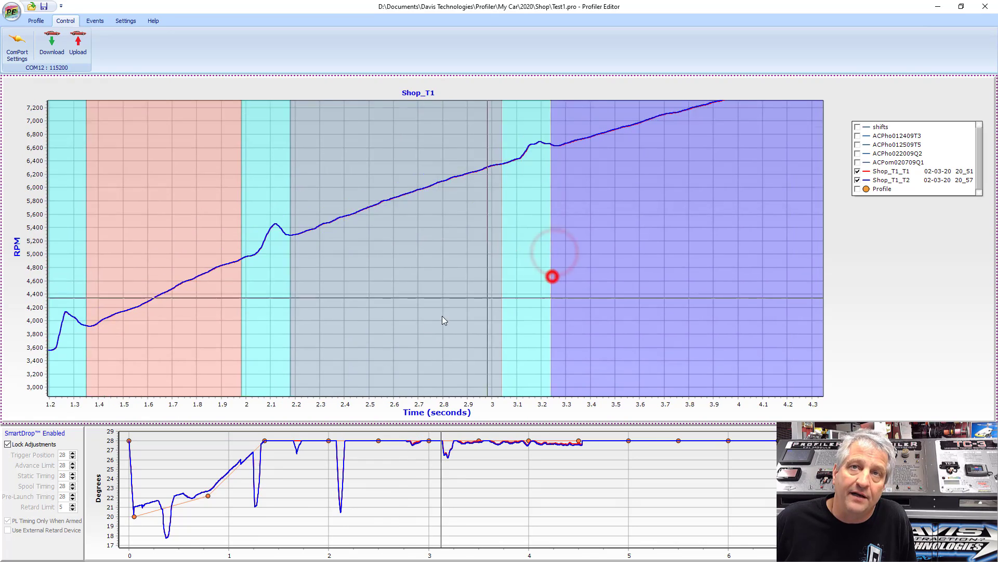
{"action": "left_click_drag", "start_coordinate": [584, 274], "coordinate": [548, 293]}
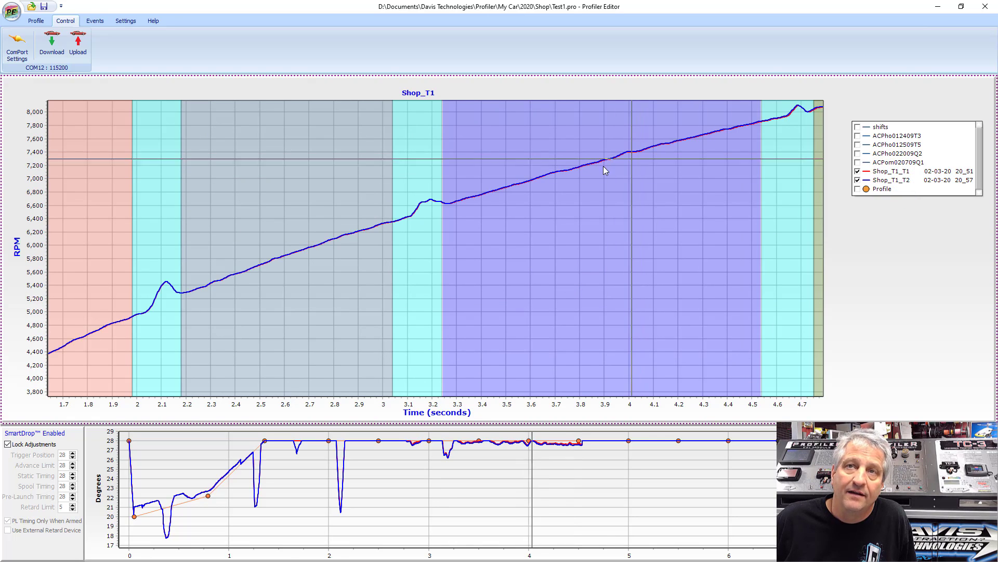
{"action": "left_click_drag", "start_coordinate": [328, 296], "coordinate": [447, 272]}
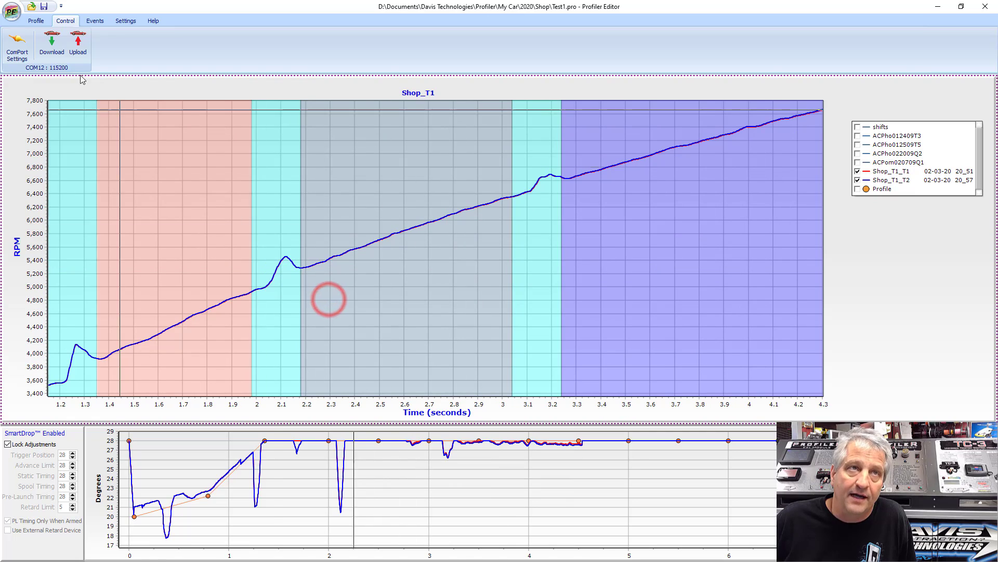
Fit the RPM chart to its full extents and compare the two runs' curves in the timing chart.
{"action": "left_click", "coordinate": [37, 21]}
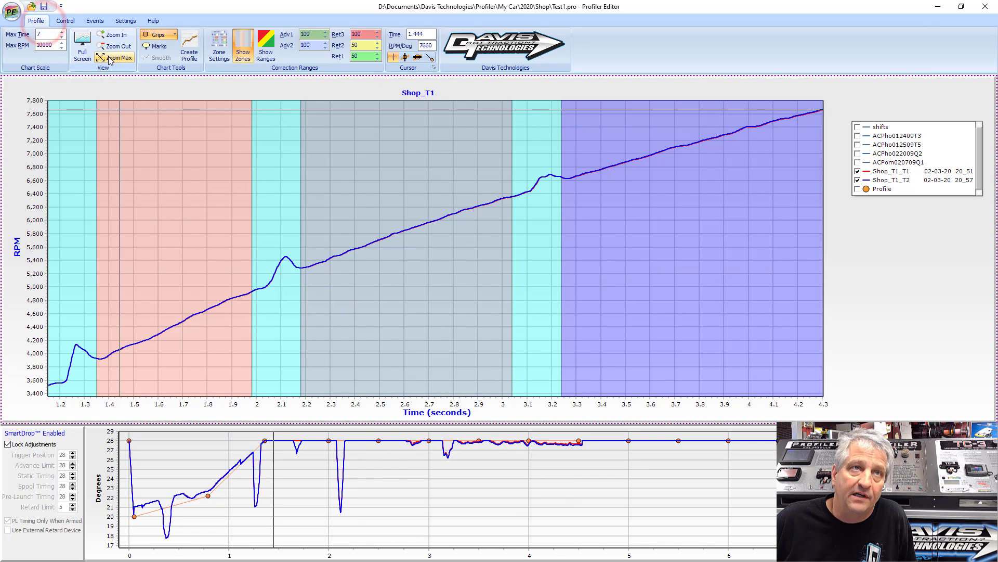
{"action": "left_click", "coordinate": [109, 59]}
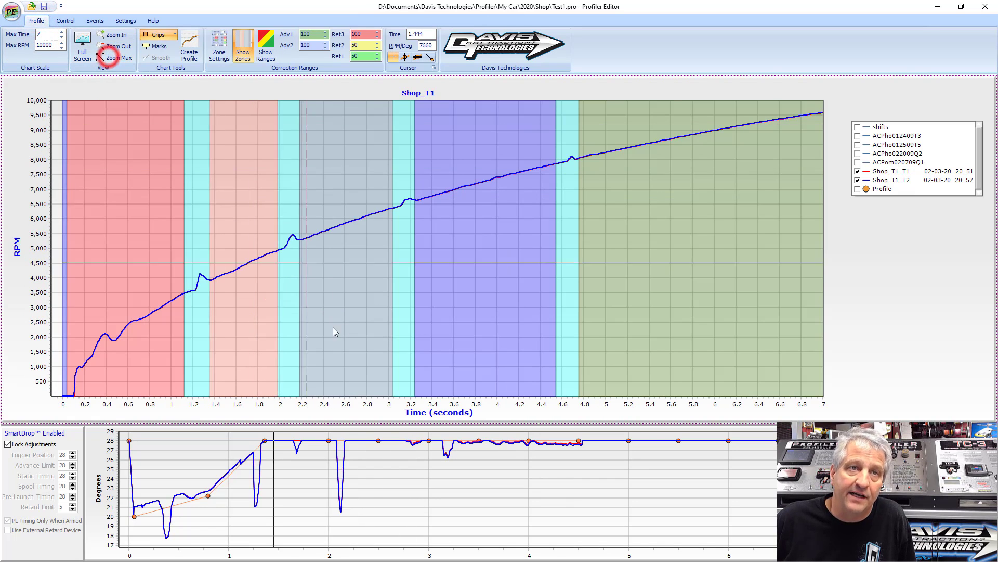
{"action": "left_click", "coordinate": [471, 522]}
{"action": "left_click_drag", "start_coordinate": [388, 536], "coordinate": [451, 517]}
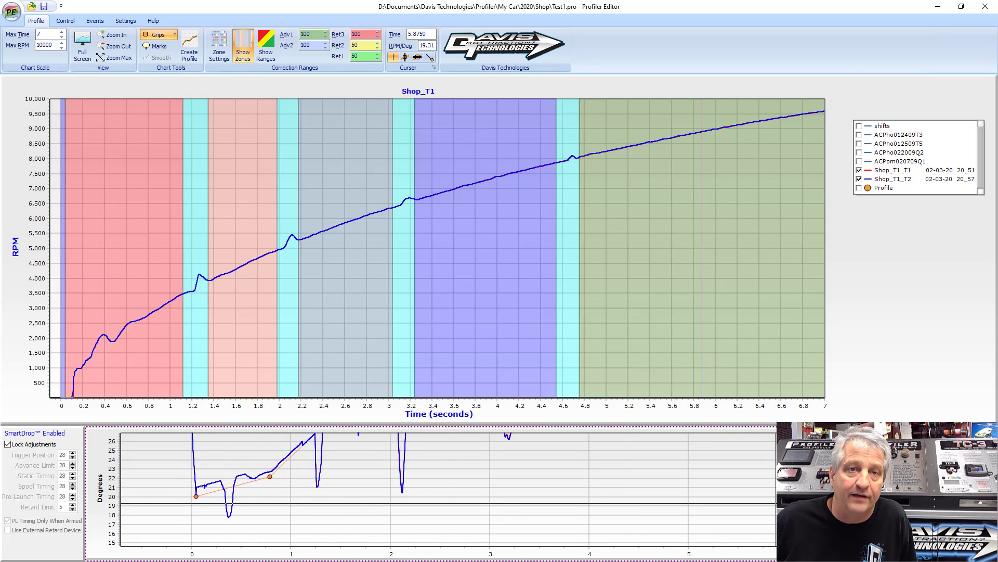
{"action": "left_click_drag", "start_coordinate": [392, 489], "coordinate": [396, 479]}
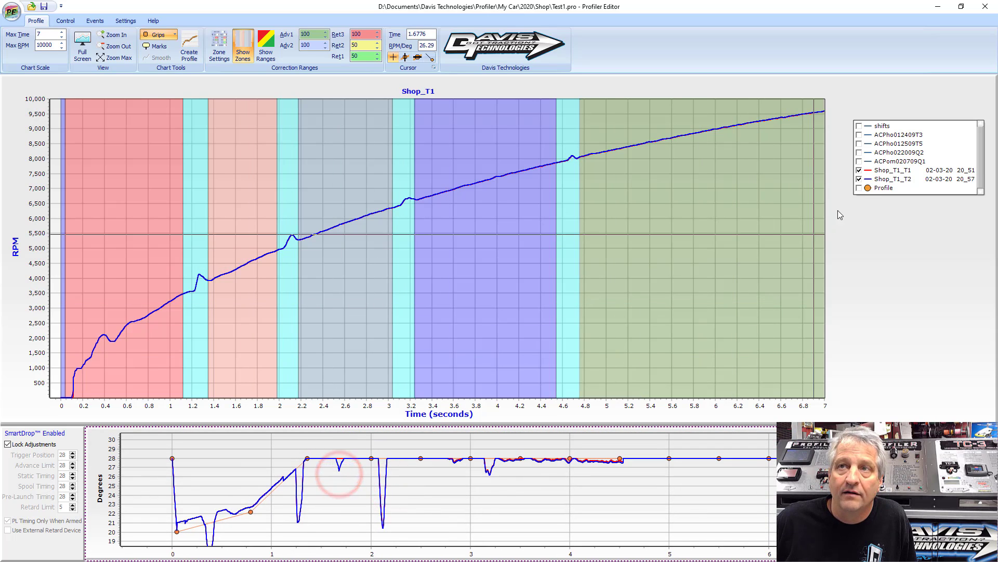
Show the profile points again and examine both runs' timing around 1.68 seconds against the RPM profile.
{"action": "left_click", "coordinate": [859, 188]}
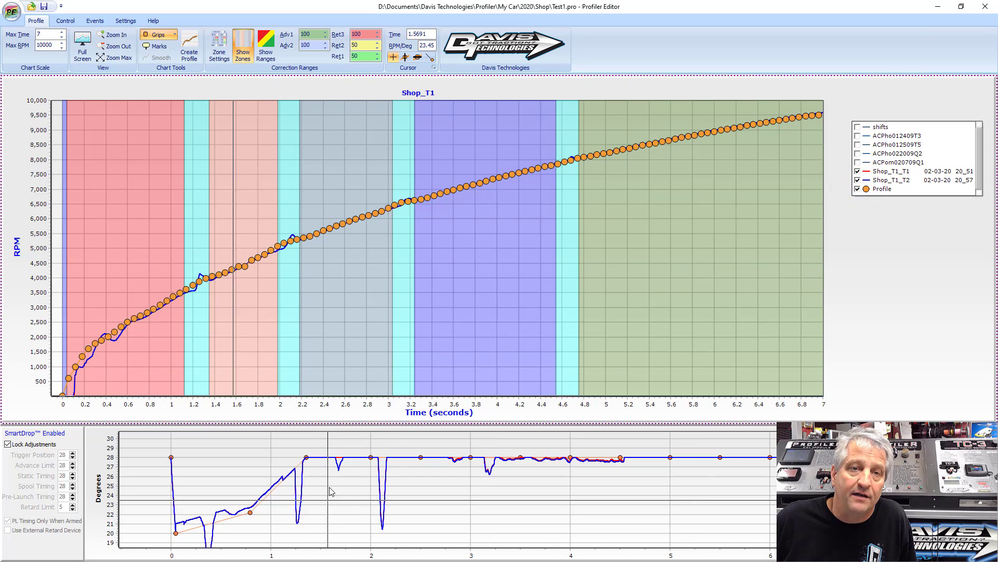
{"action": "scroll", "coordinate": [338, 475], "scroll_direction": "up", "scroll_amount": 5}
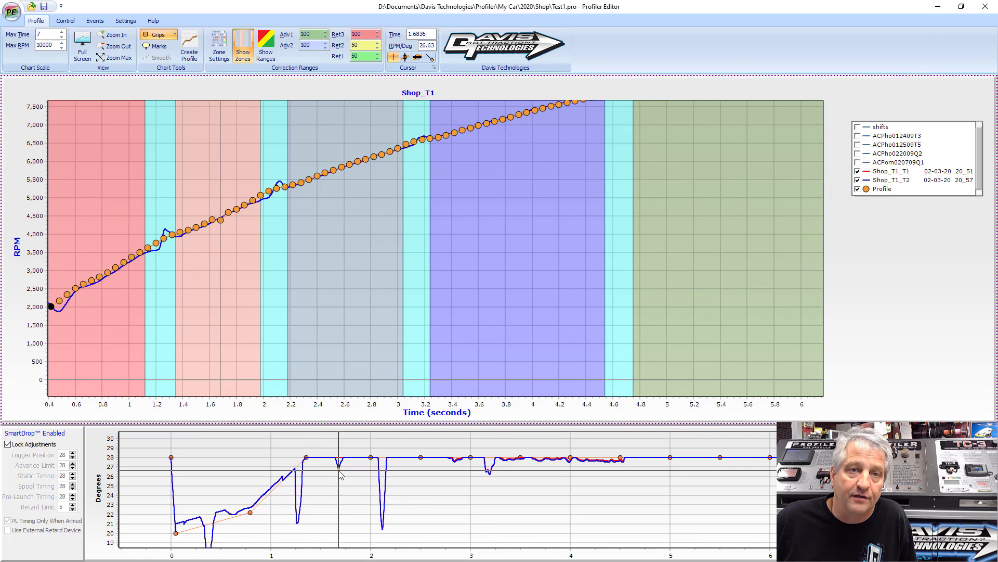
{"action": "left_click", "coordinate": [338, 474]}
{"action": "scroll", "coordinate": [338, 470], "scroll_direction": "up", "scroll_amount": 4}
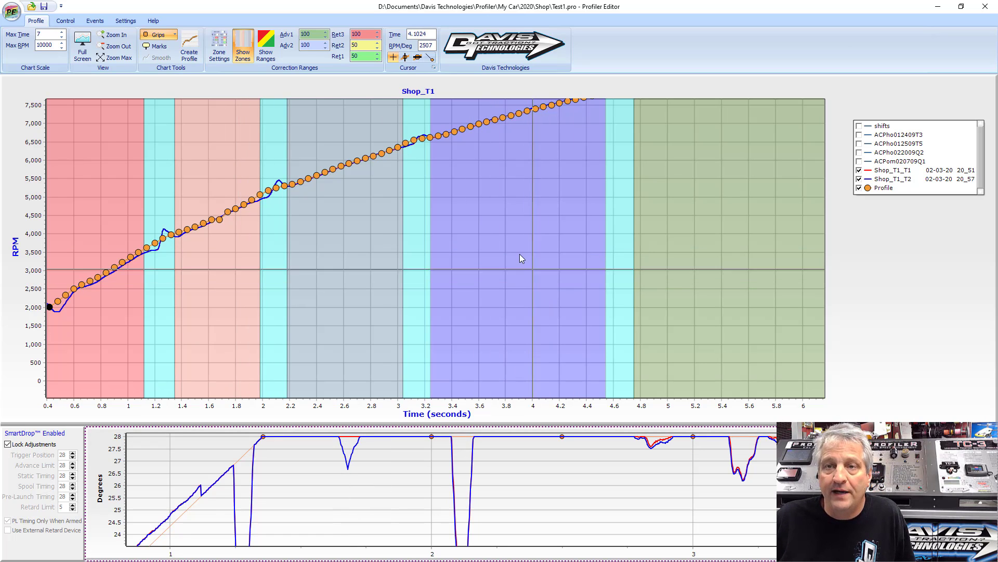
{"action": "mouse_move", "coordinate": [601, 474]}
{"action": "left_mouse_down"}
{"action": "mouse_move", "coordinate": [654, 470]}
{"action": "mouse_move", "coordinate": [757, 425]}
{"action": "left_mouse_up"}
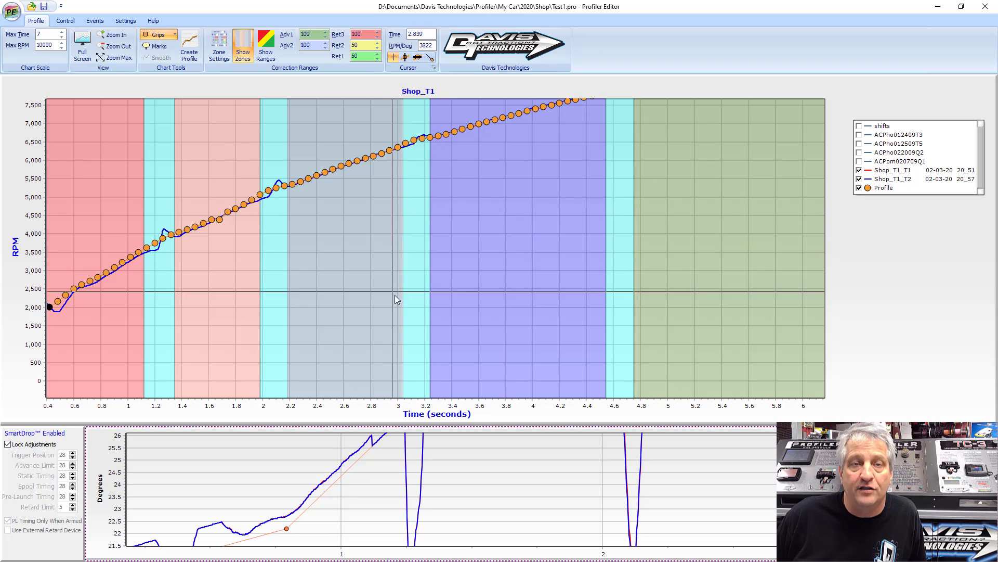
Fit the timing chart and the RPM chart to their full extents.
{"action": "left_click", "coordinate": [119, 57]}
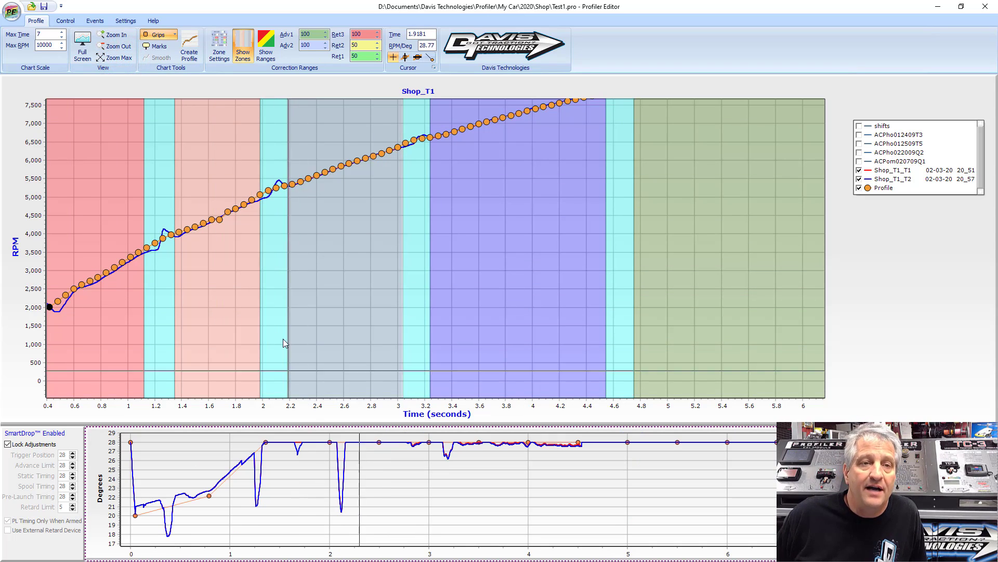
{"action": "left_click", "coordinate": [163, 210]}
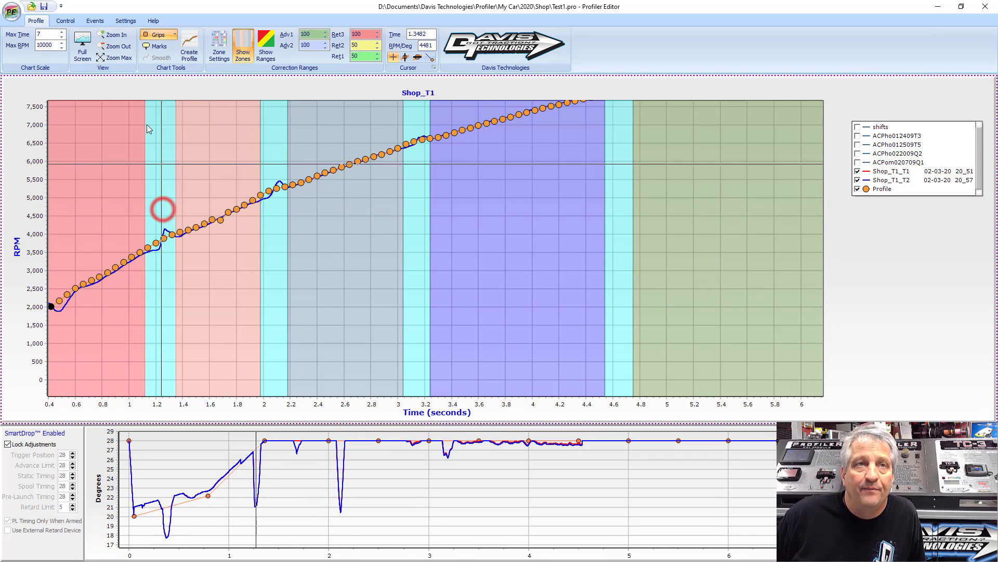
{"action": "left_click", "coordinate": [115, 58]}
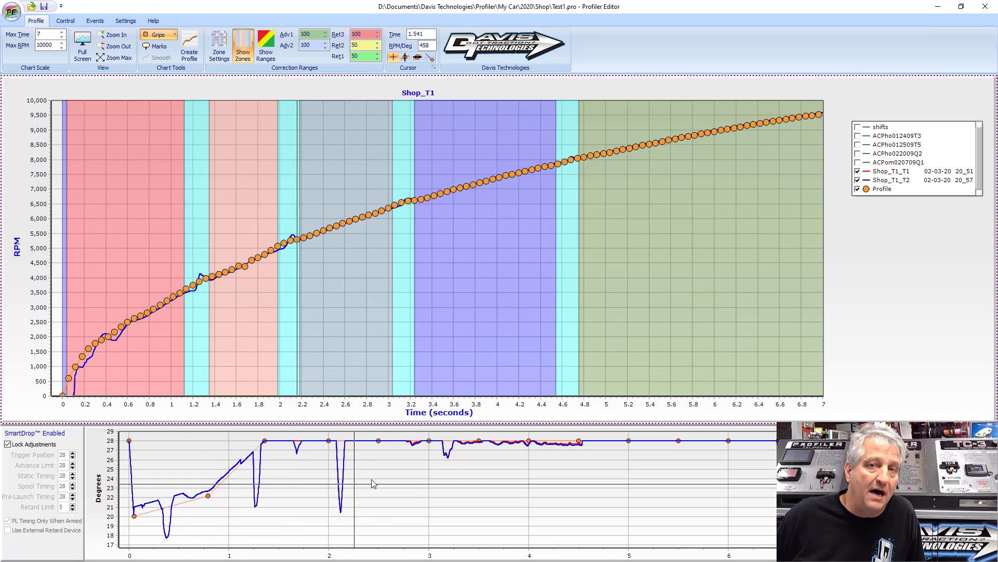
{"action": "left_click", "coordinate": [424, 470]}
{"action": "scroll", "coordinate": [423, 470], "scroll_direction": "up", "scroll_amount": 3}
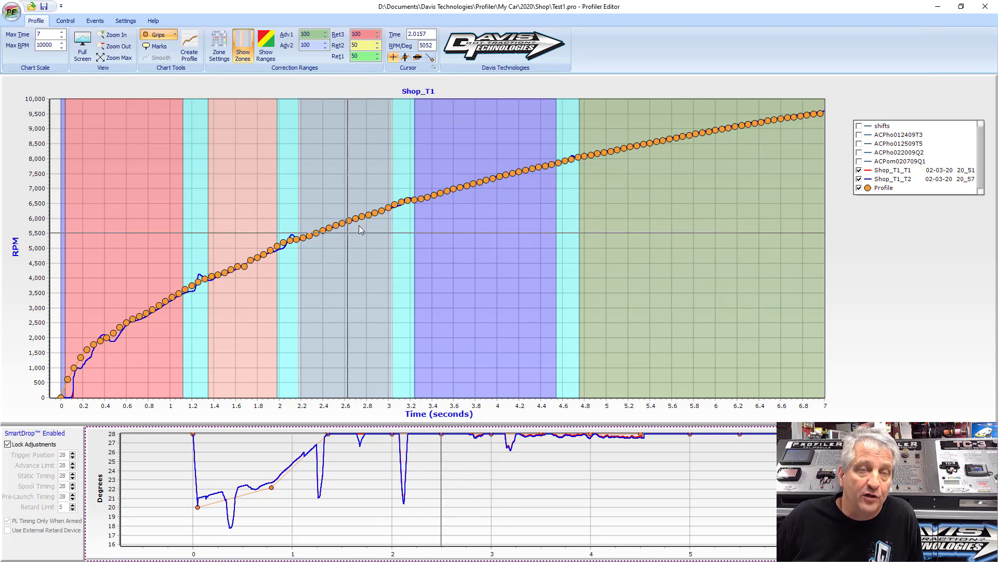
{"action": "left_click", "coordinate": [478, 302]}
{"action": "left_click_drag", "start_coordinate": [481, 304], "coordinate": [494, 264]}
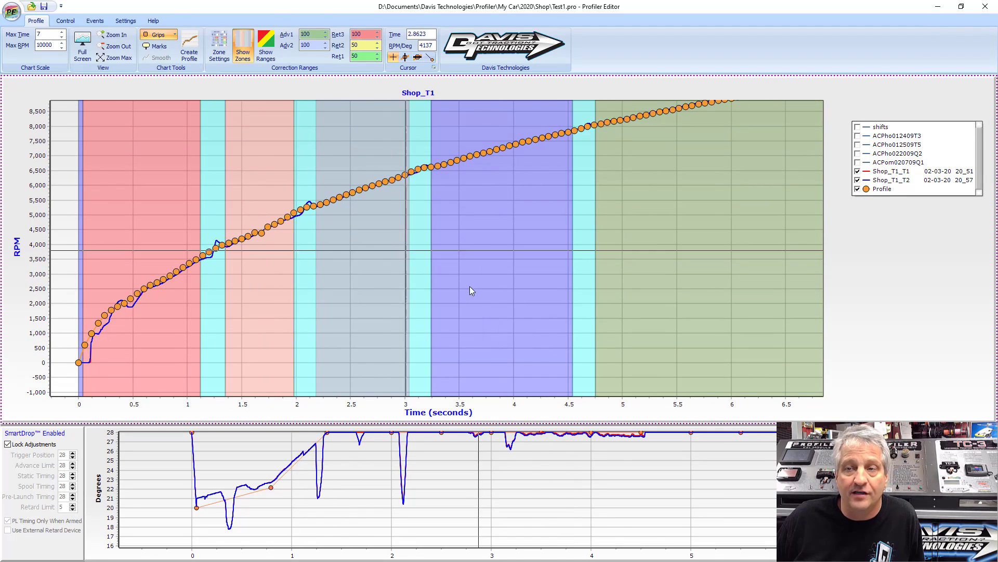
{"action": "left_click", "coordinate": [564, 463]}
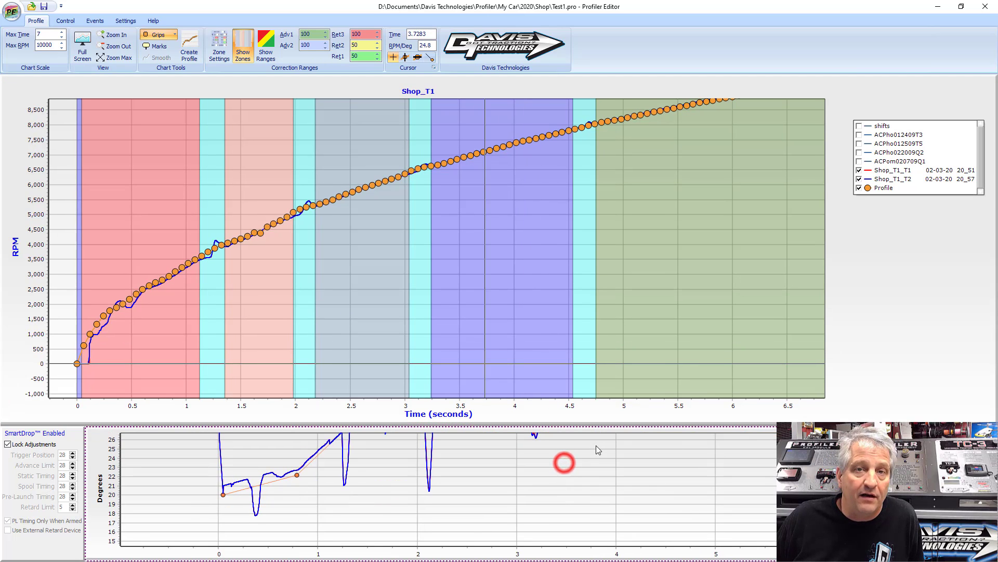